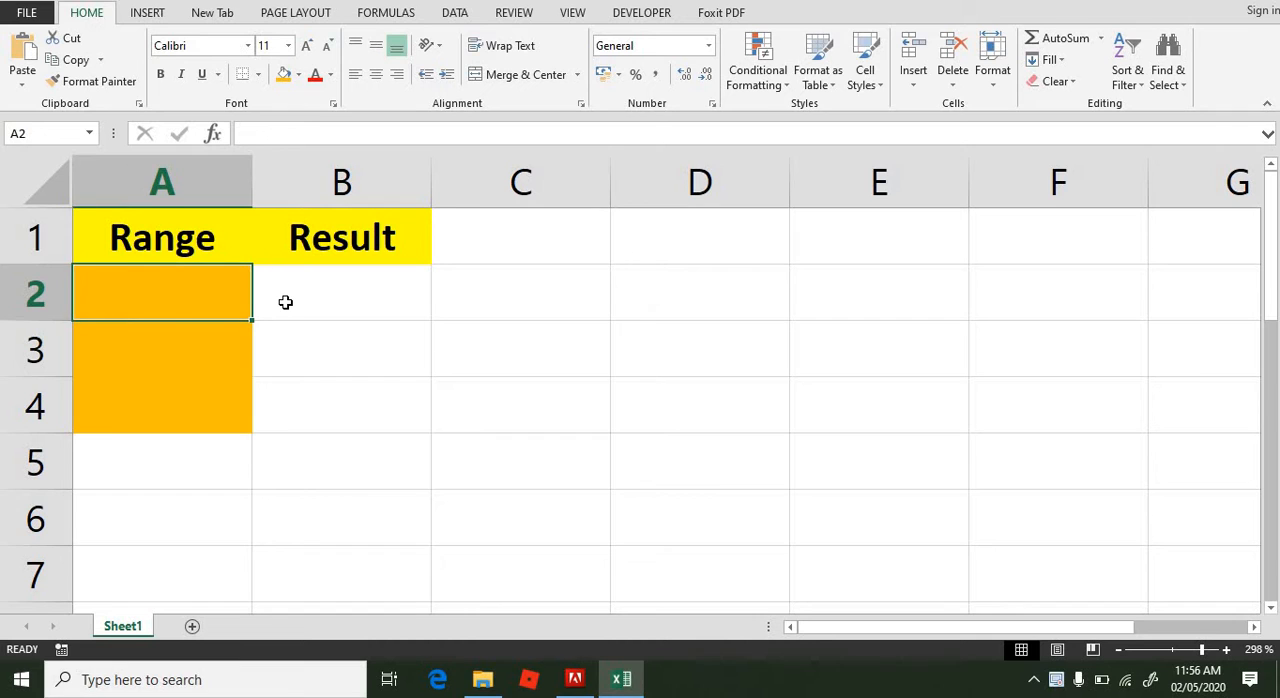
key(Down)
key(Down)
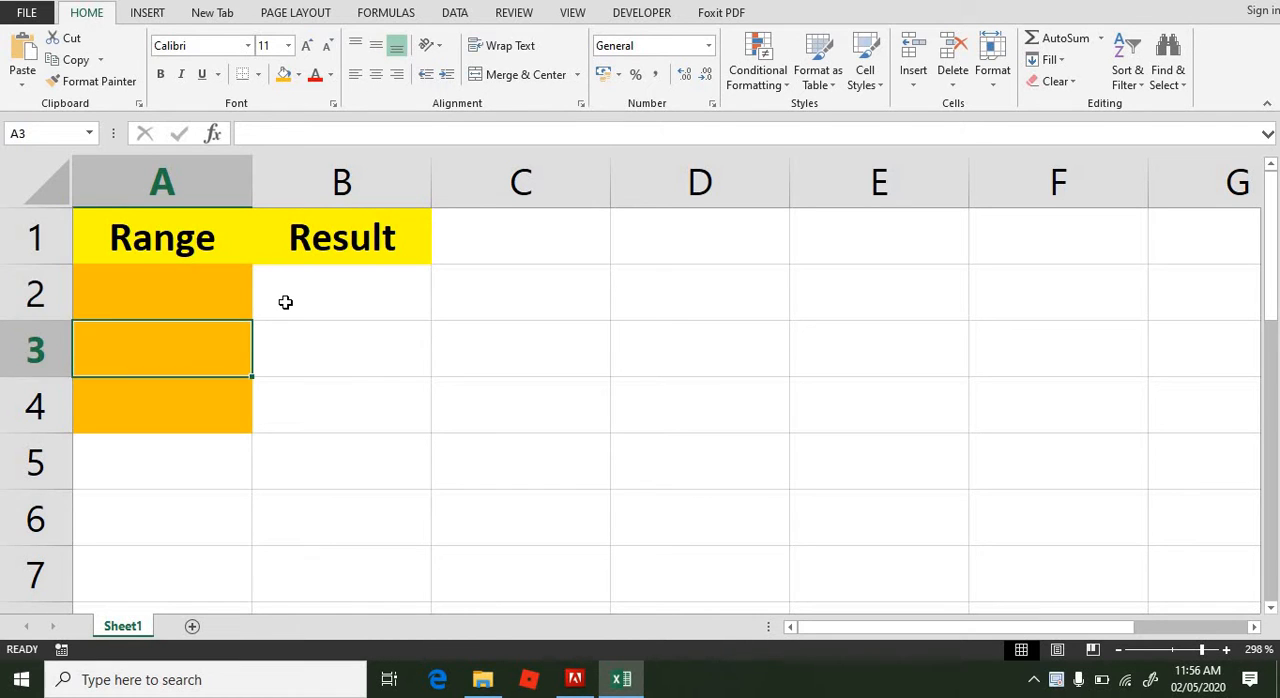
key(Up)
key(Up)
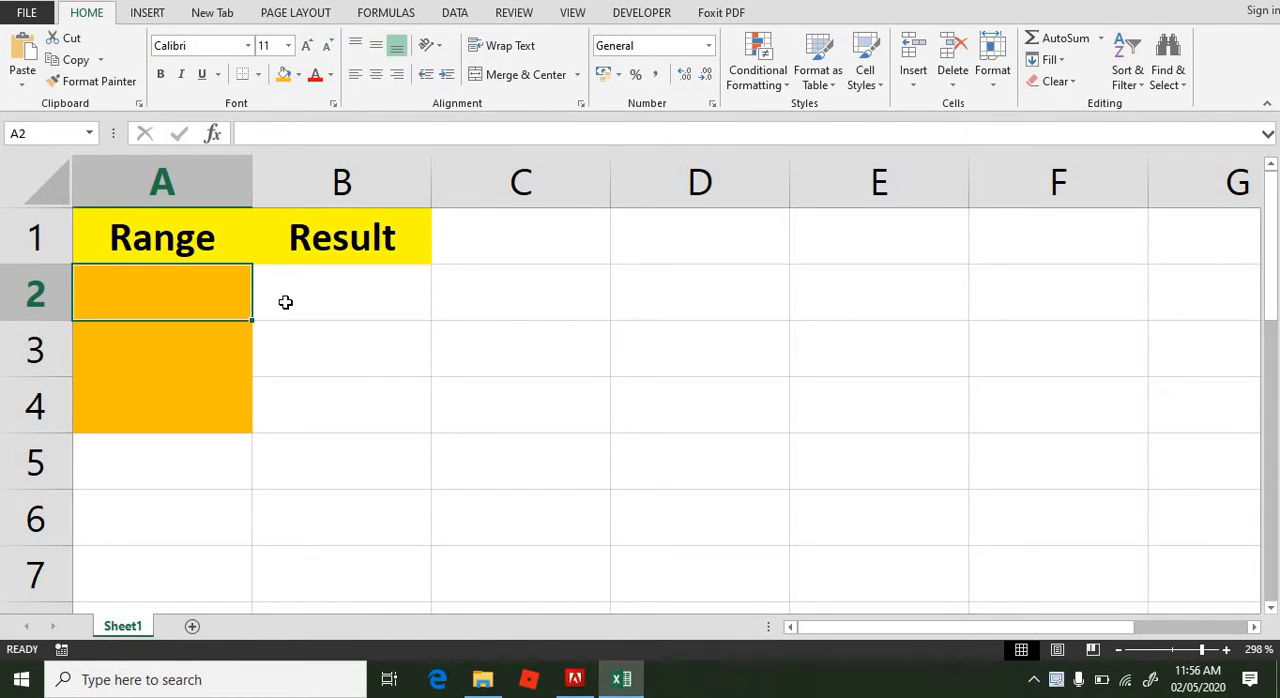
key(Right)
key(Left)
Step: Enter the values 3, 2 and 5 in cells A2 to A4 of the Range column
text(3)
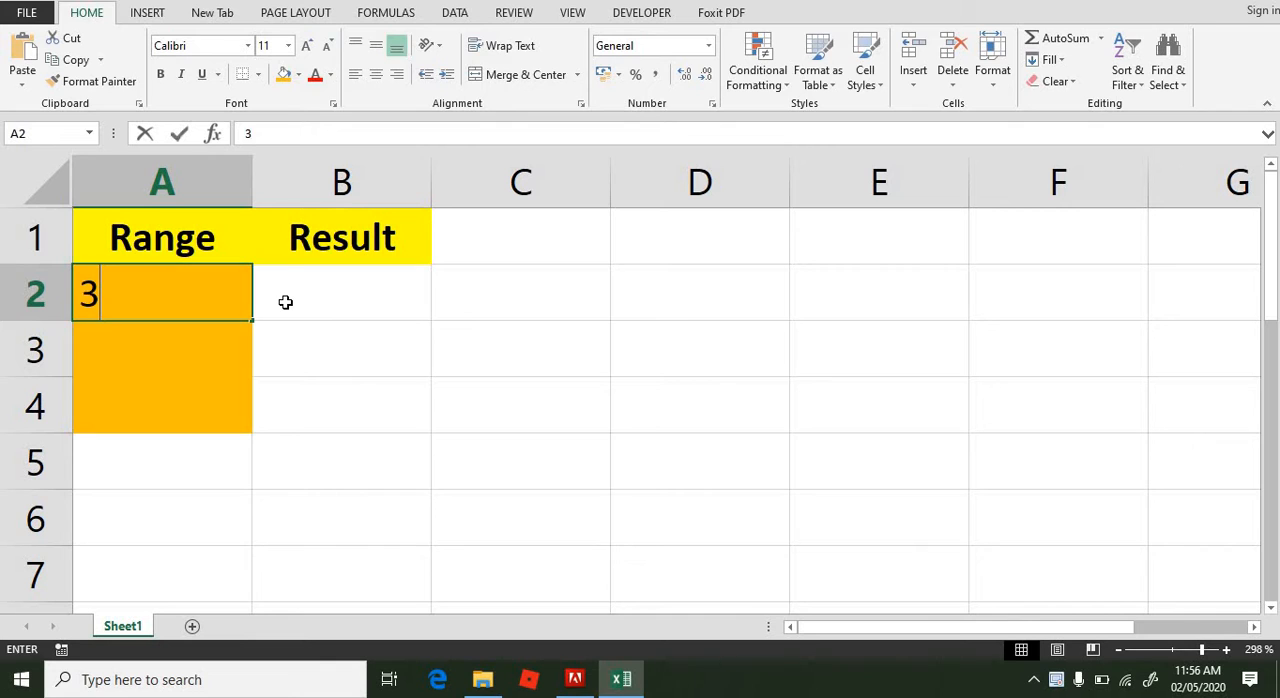
key(Return)
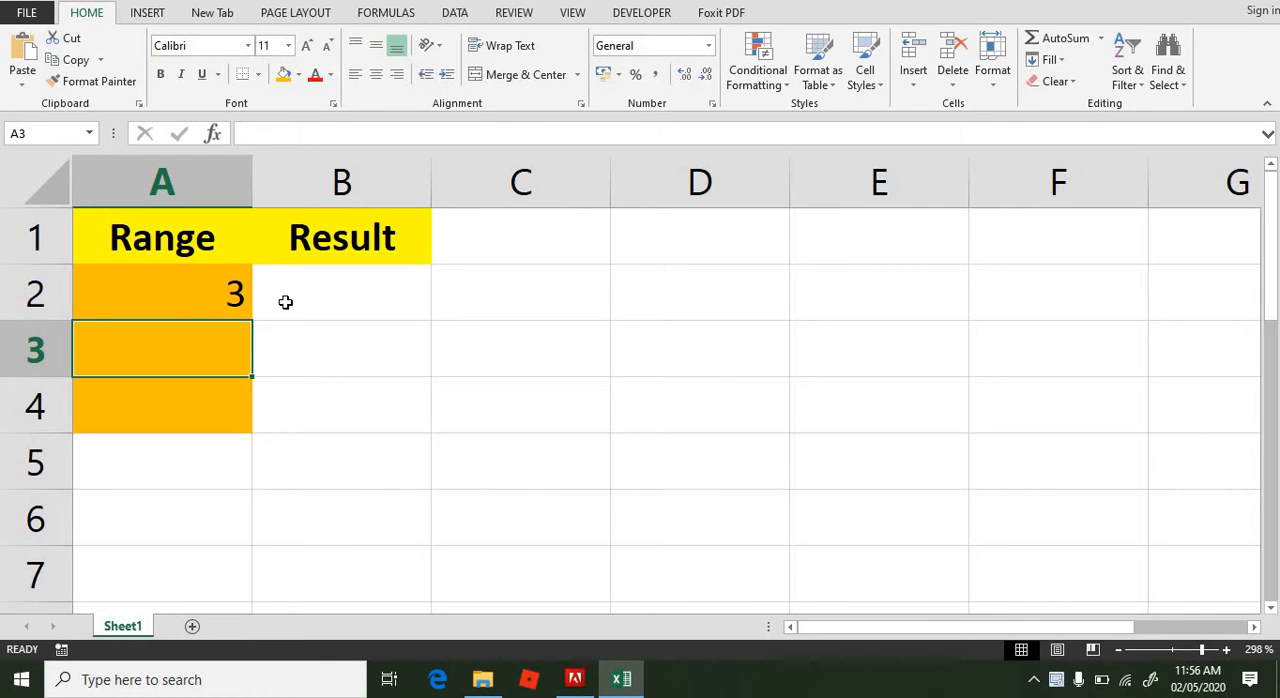
text(2)
key(Return)
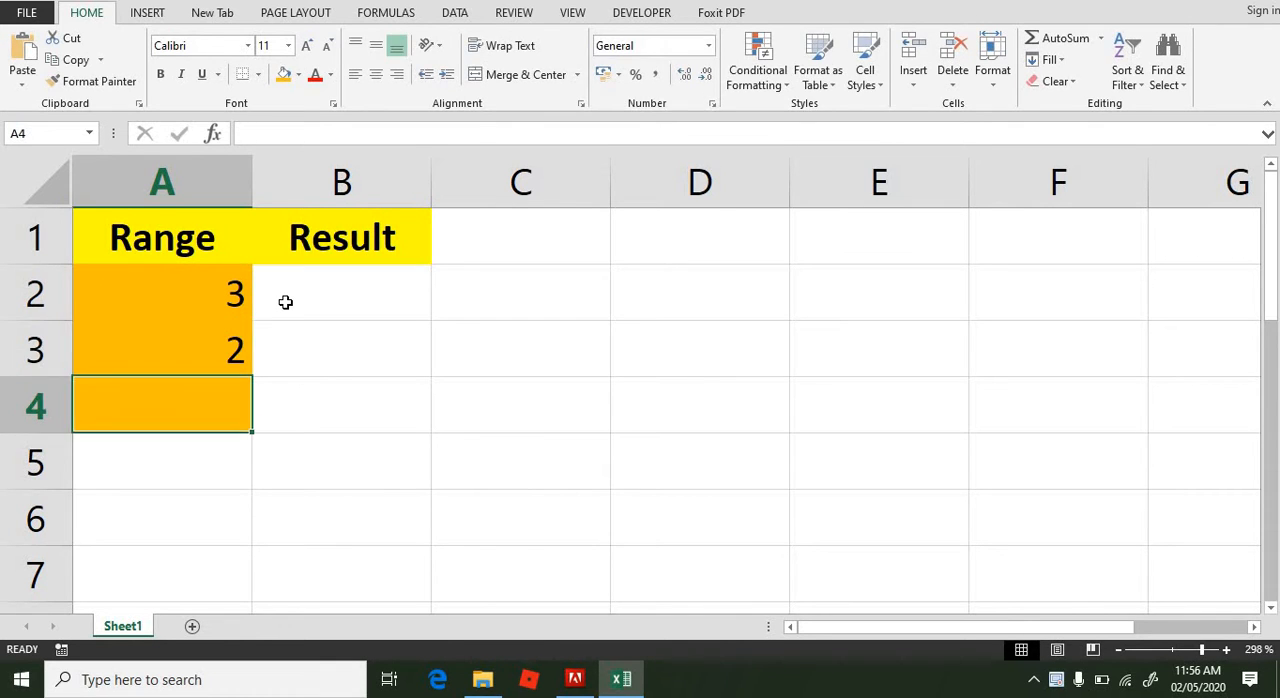
text(5)
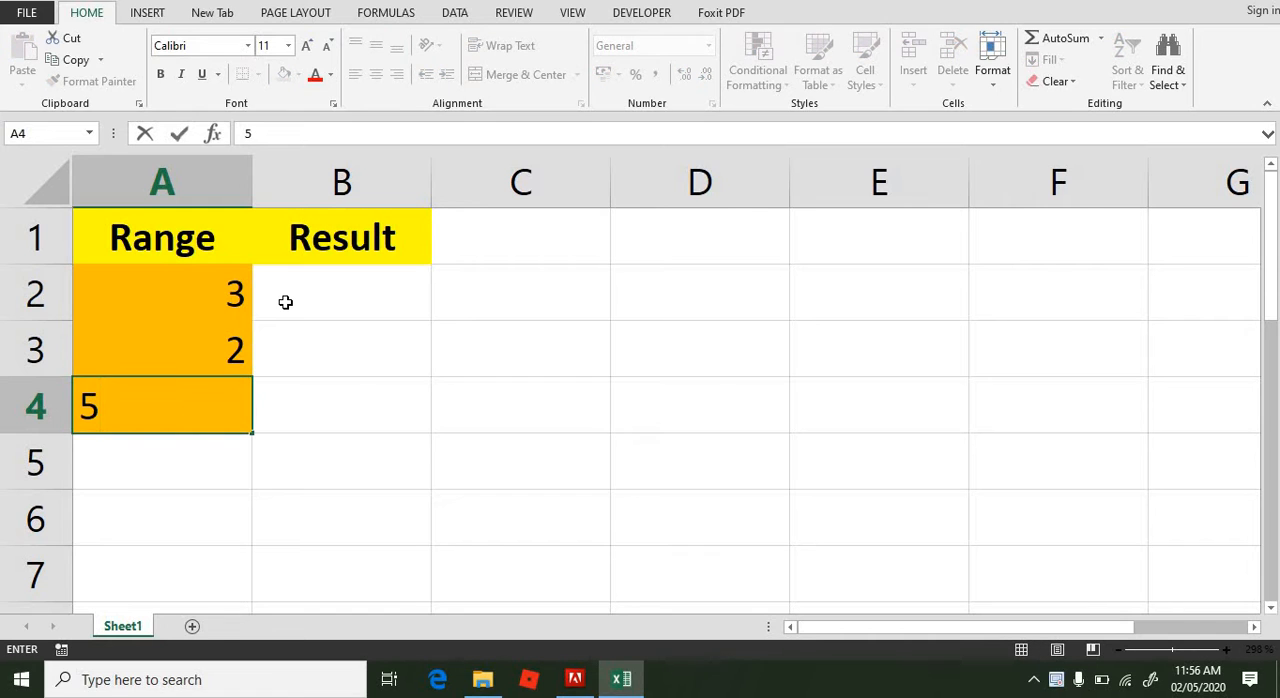
key(Return)
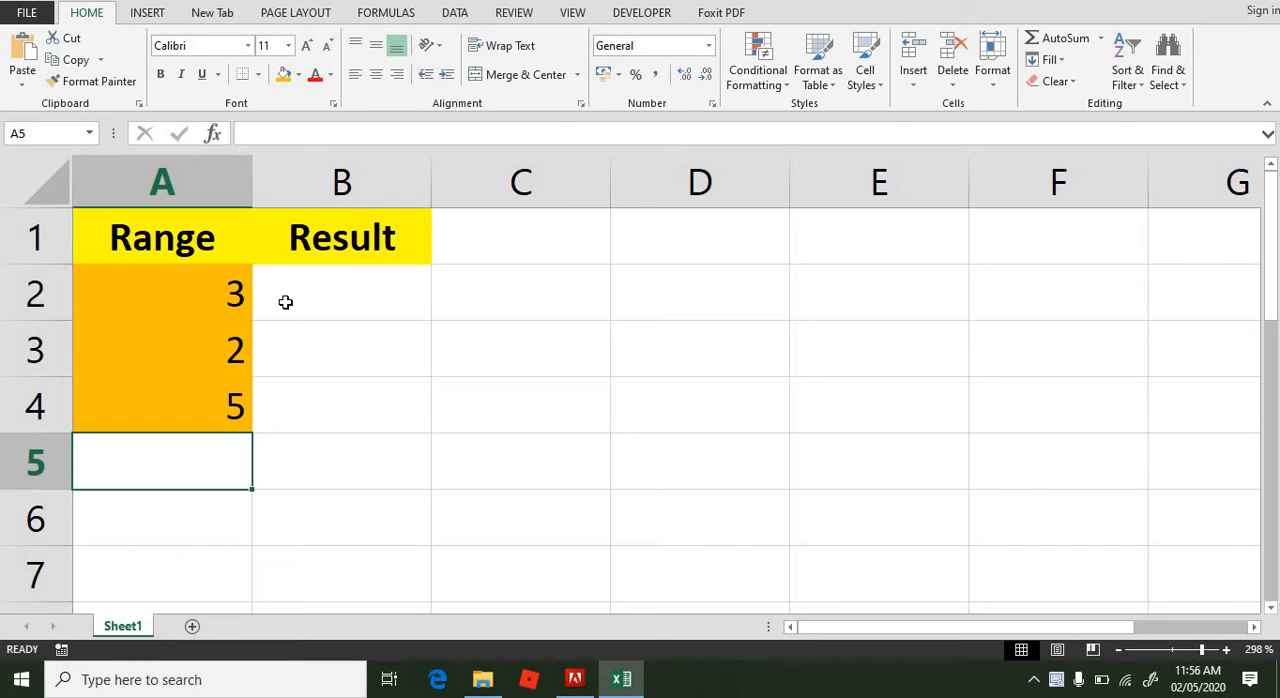
Step: Calculate the average of A2:A4 in cell A5 with the AVERAGE function
text(=a)
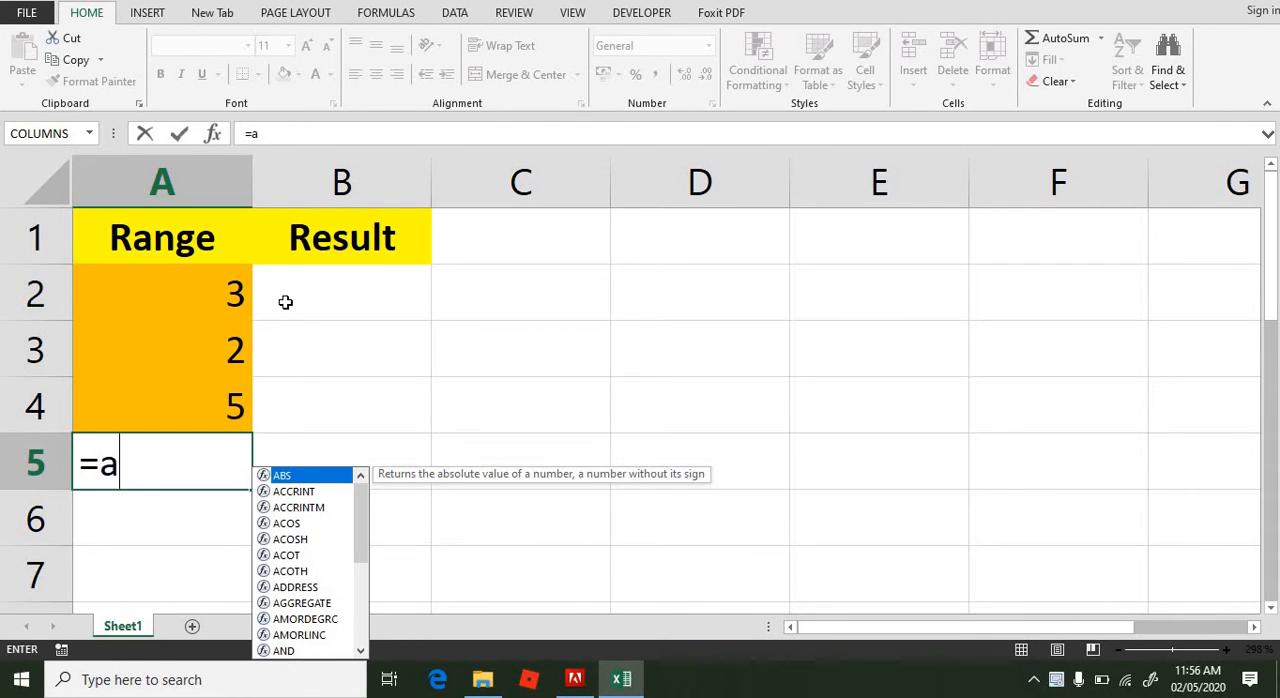
text(era)
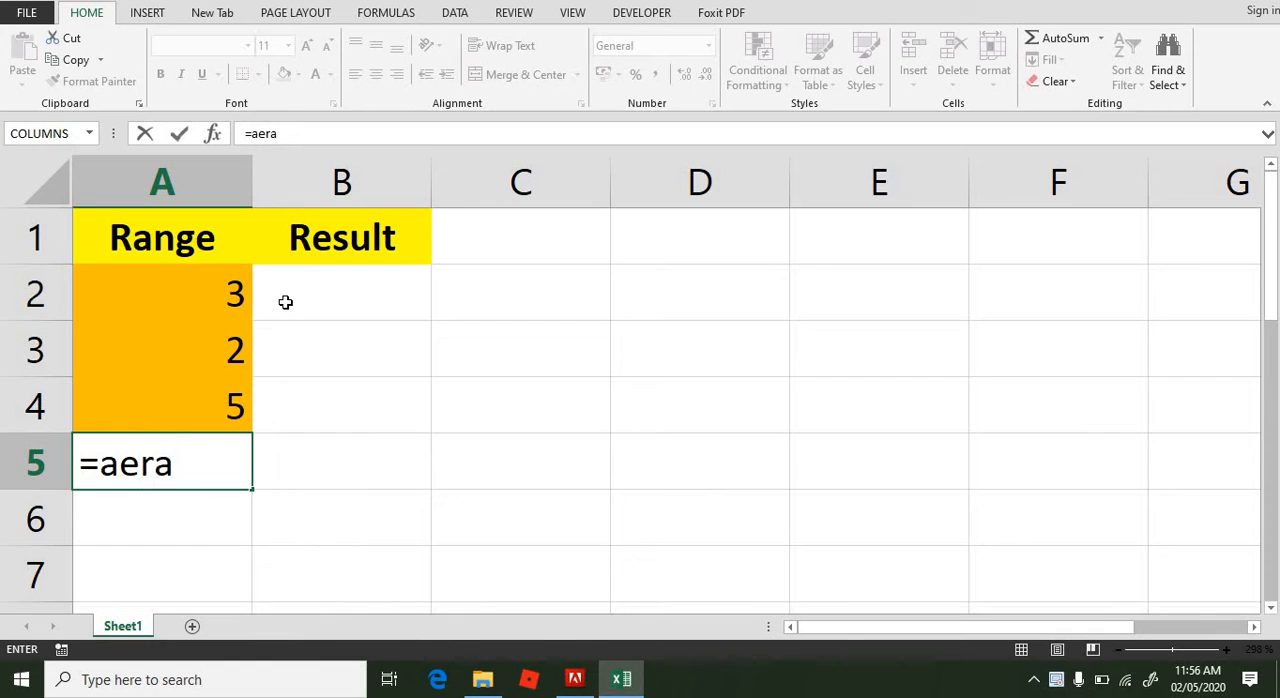
key(BackSpace)
key(BackSpace)
key(BackSpace)
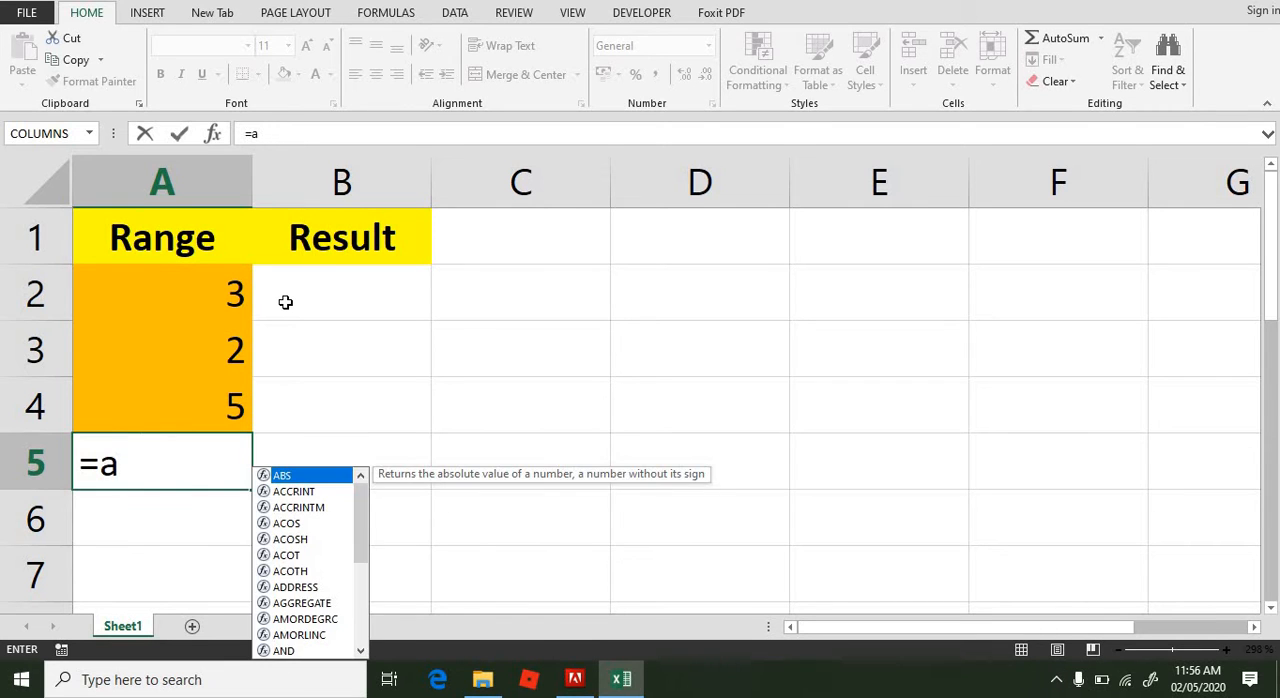
text(vera)
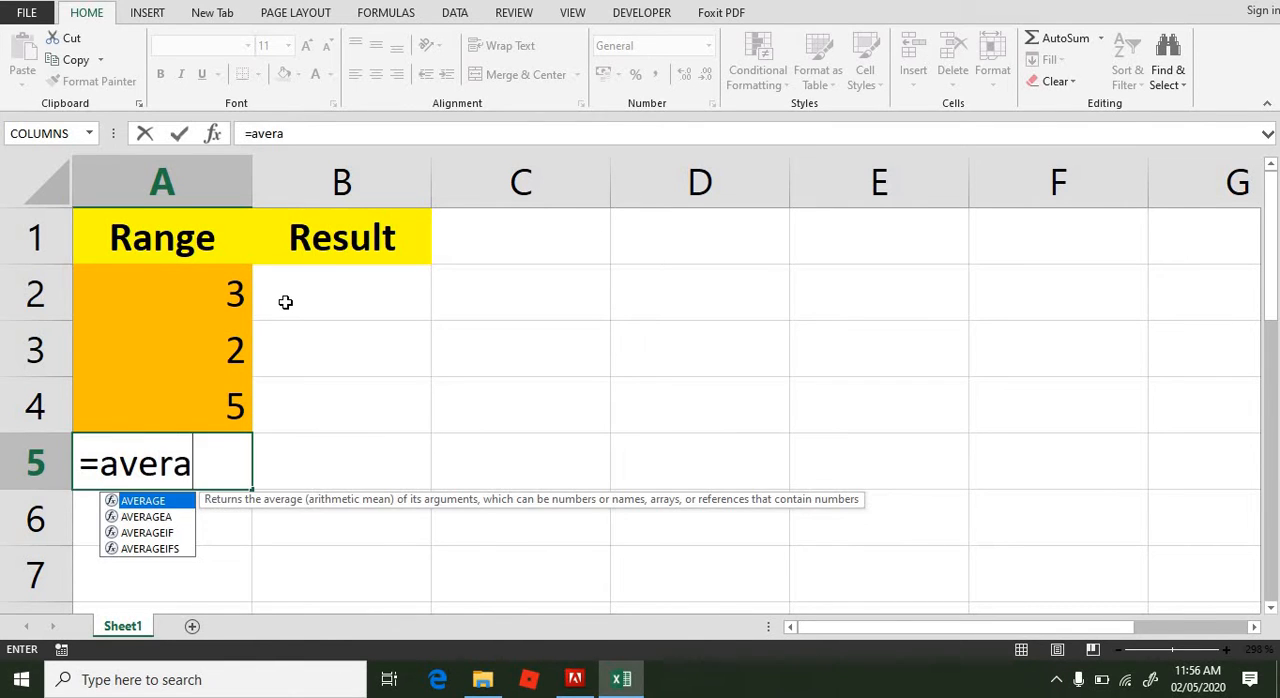
text(ge)
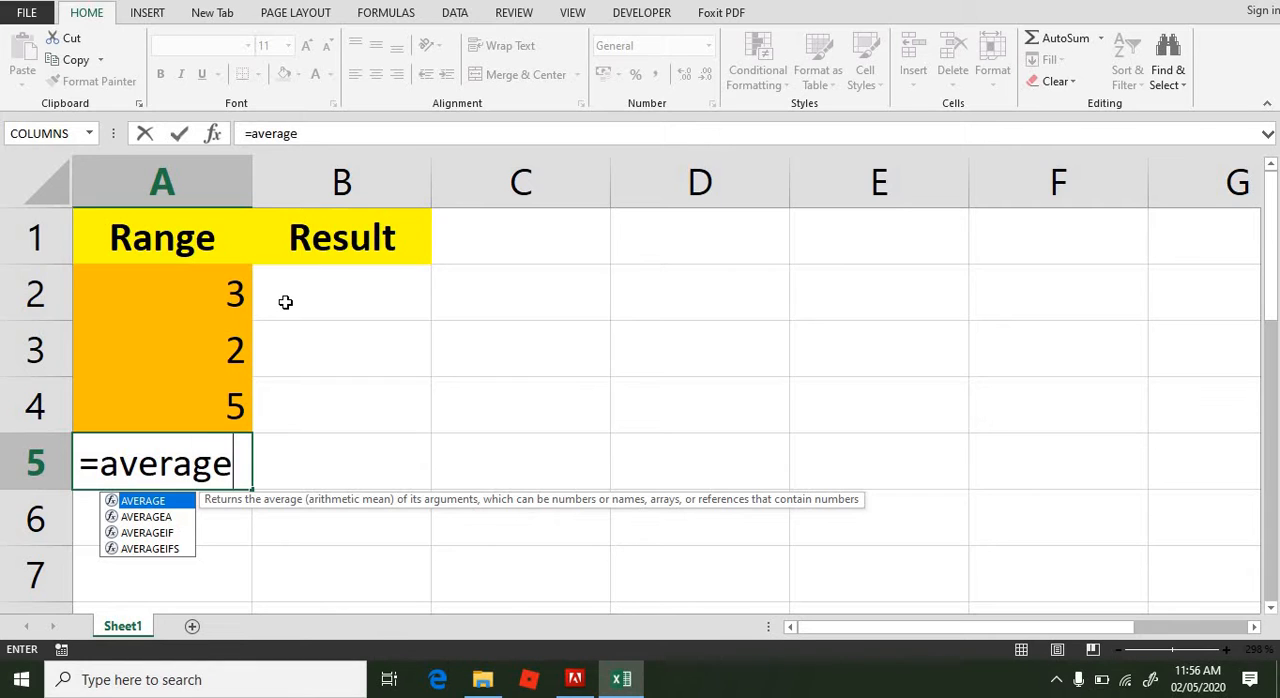
text(()
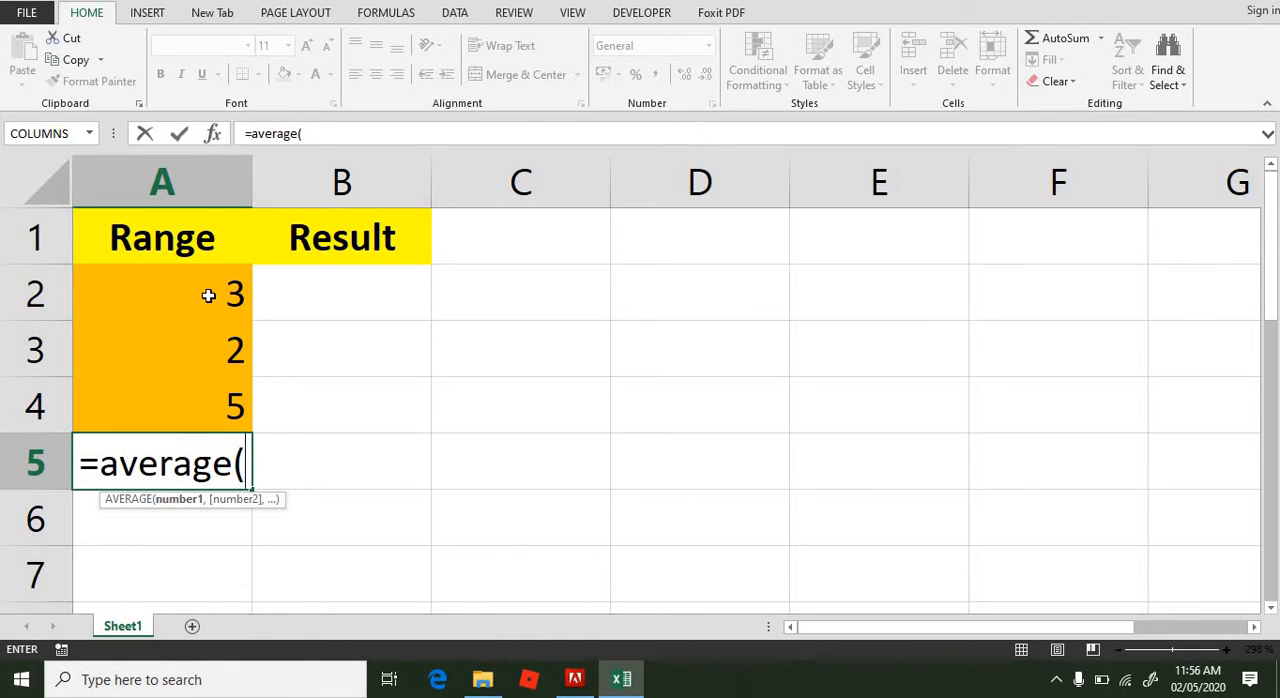
drag(206, 294, 209, 397)
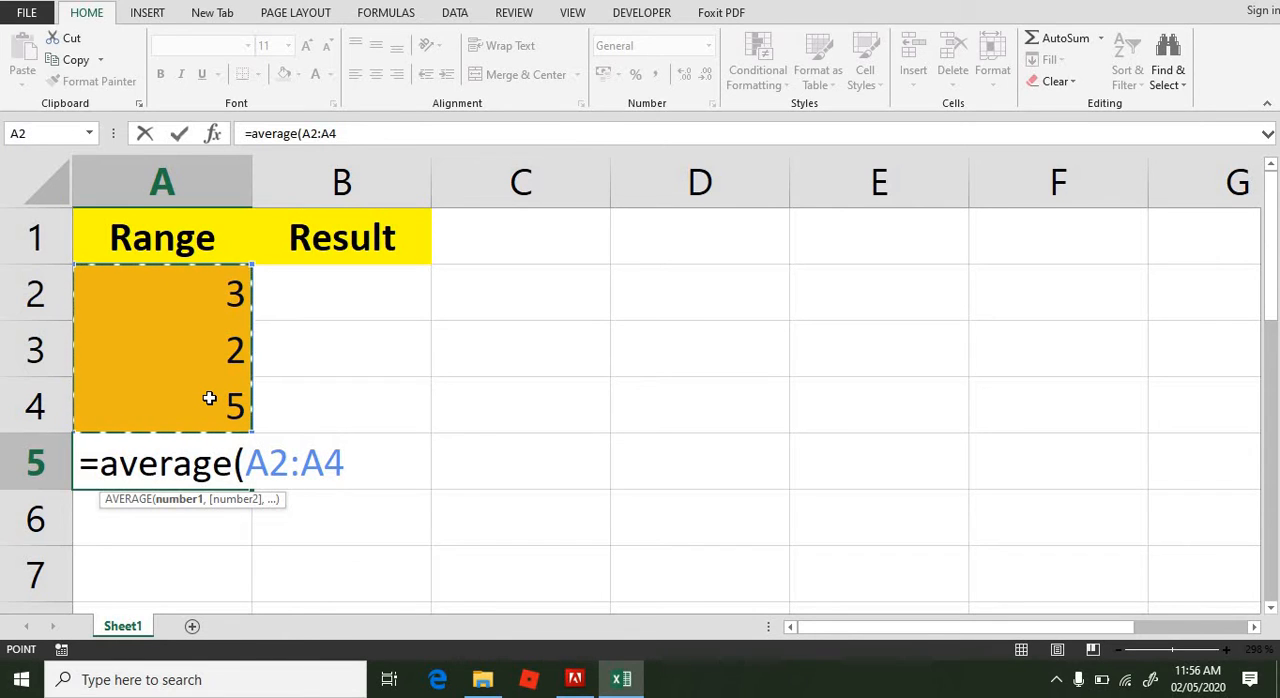
key(Return)
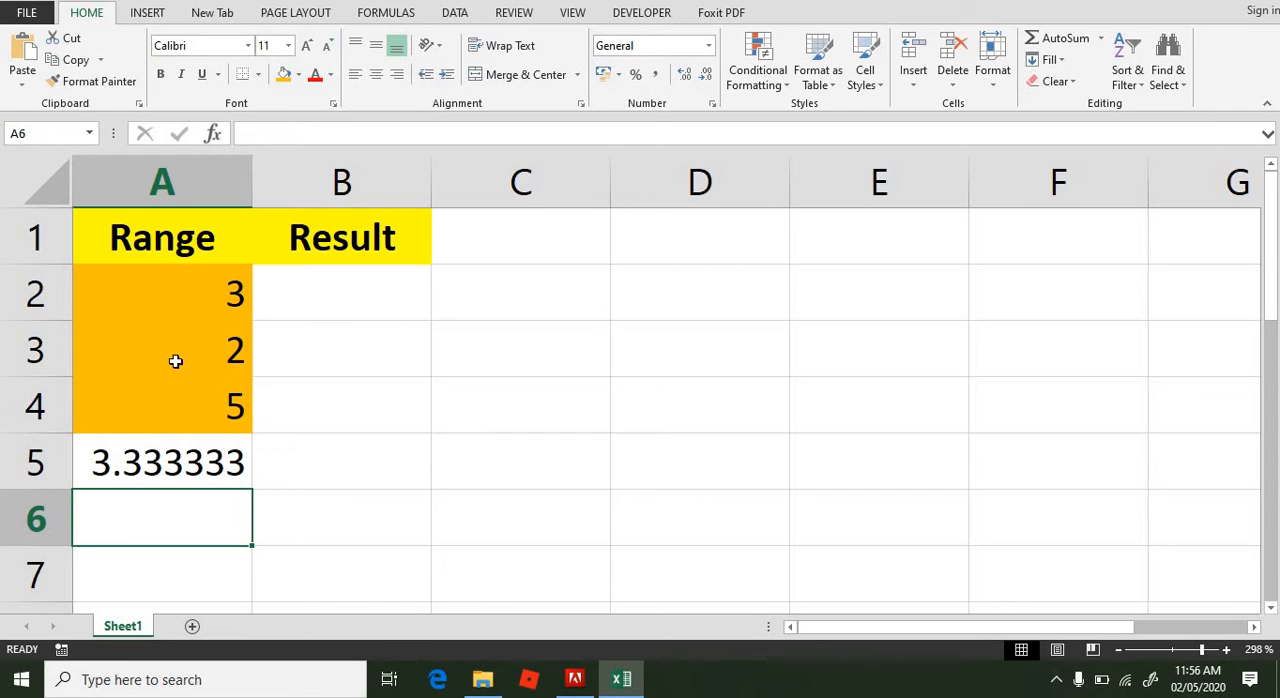
click(131, 468)
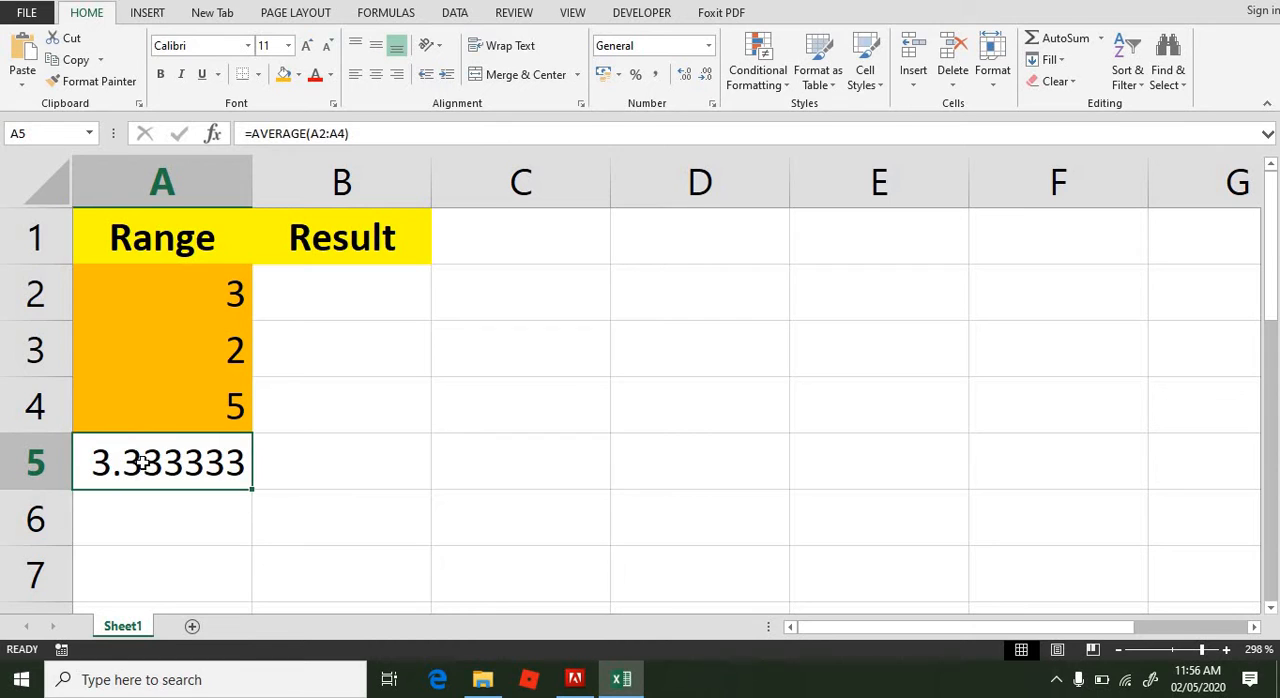
Step: Start an AVERAGEIF formula in cell B2 with A2:A4 as its range argument
click(370, 296)
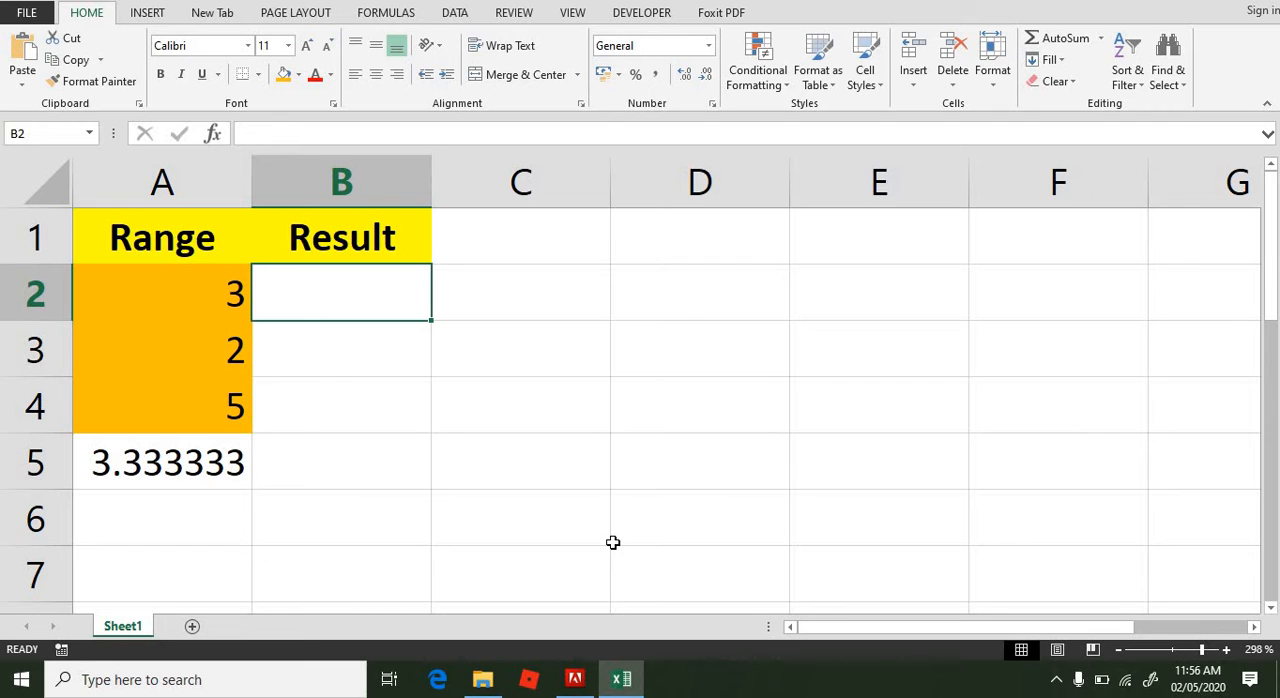
text(=a)
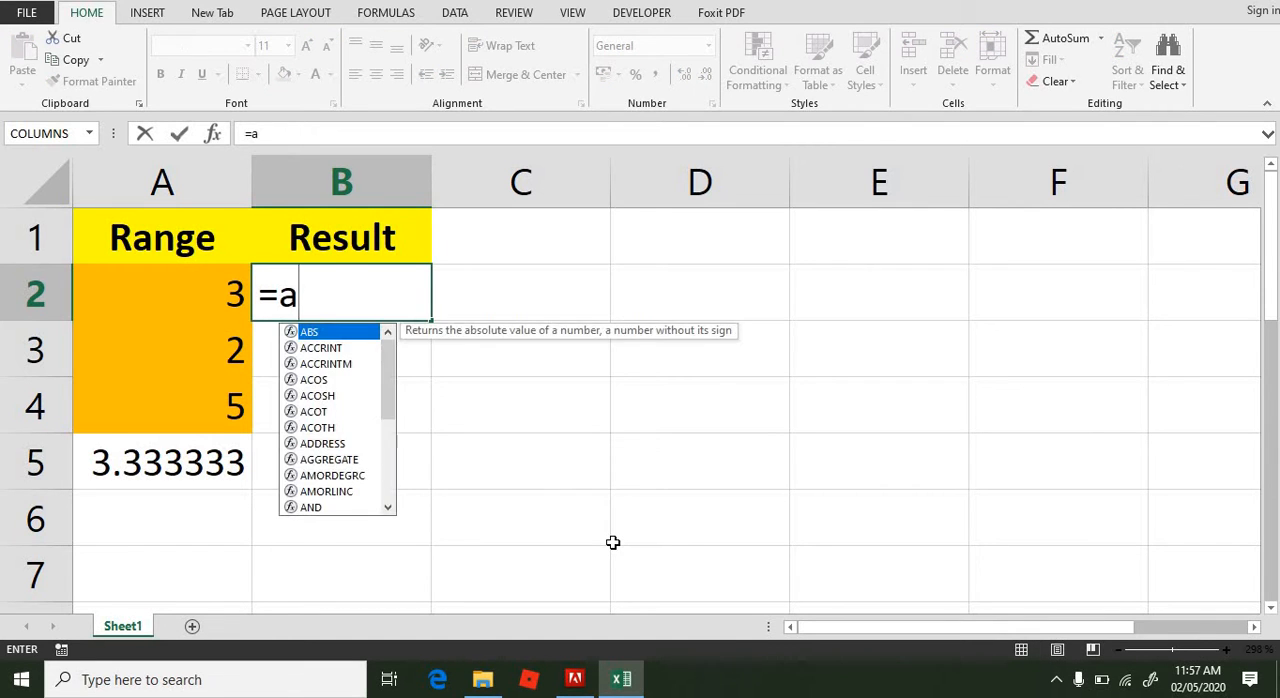
text(verge)
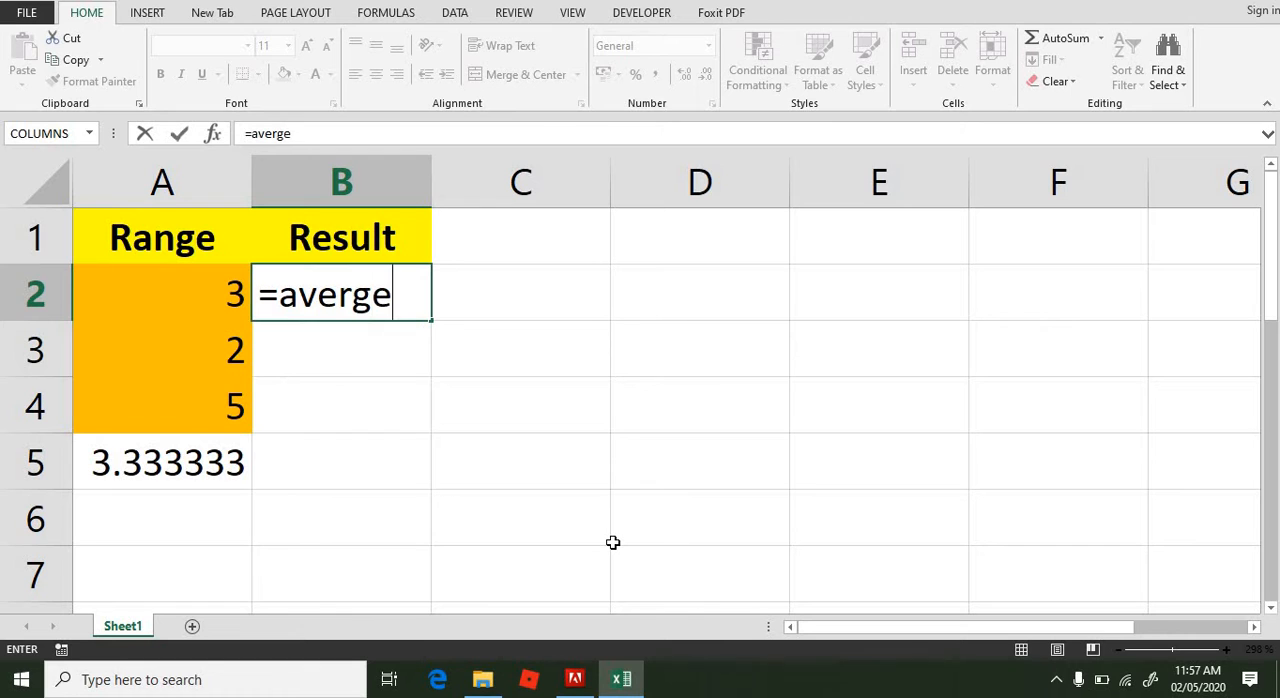
key(BackSpace)
key(BackSpace)
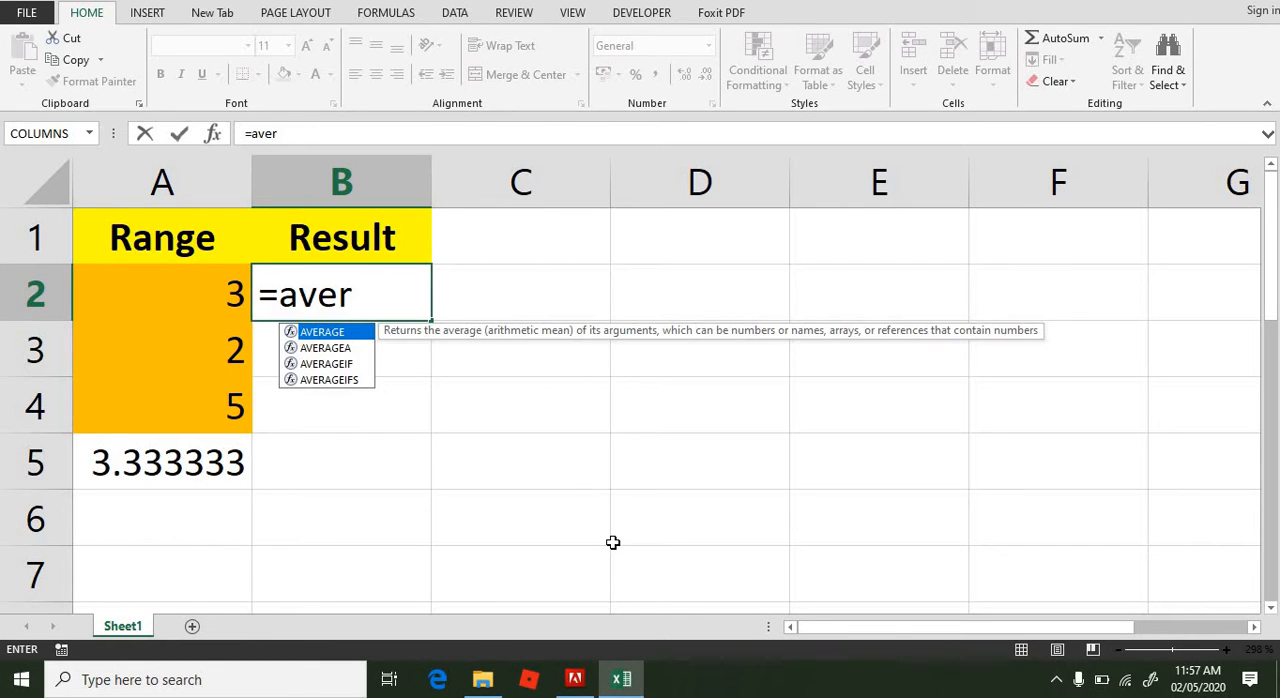
text(age)
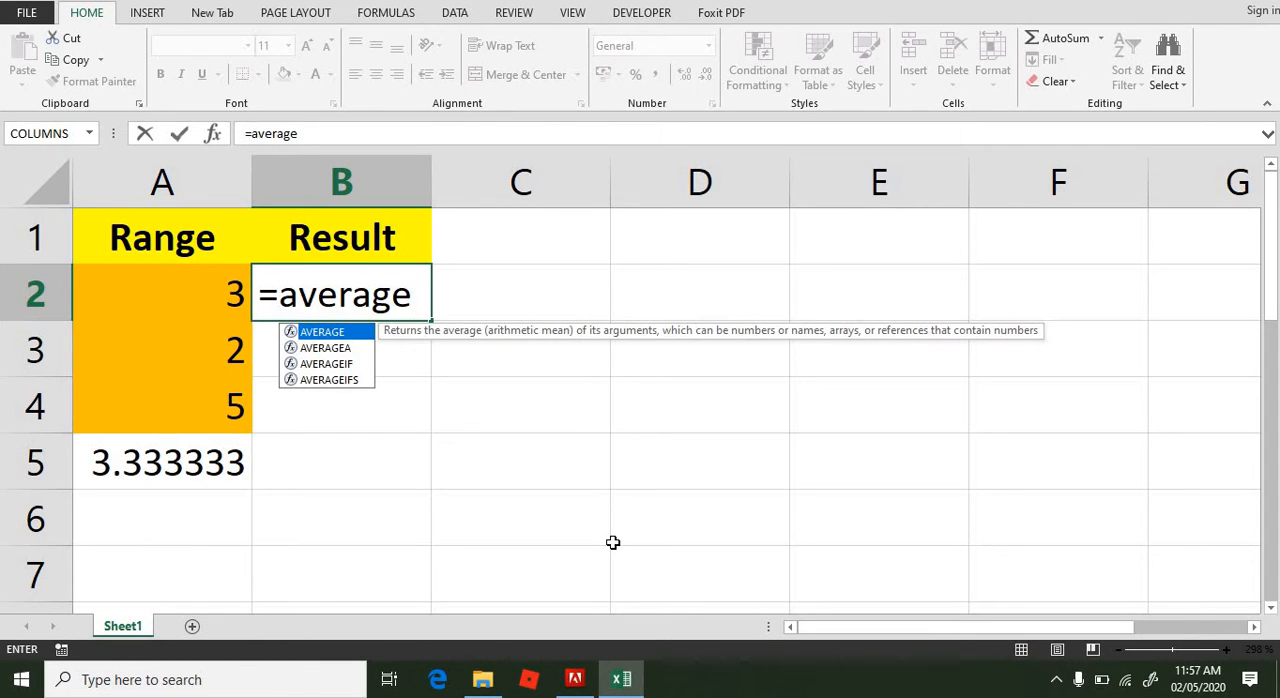
text(if()
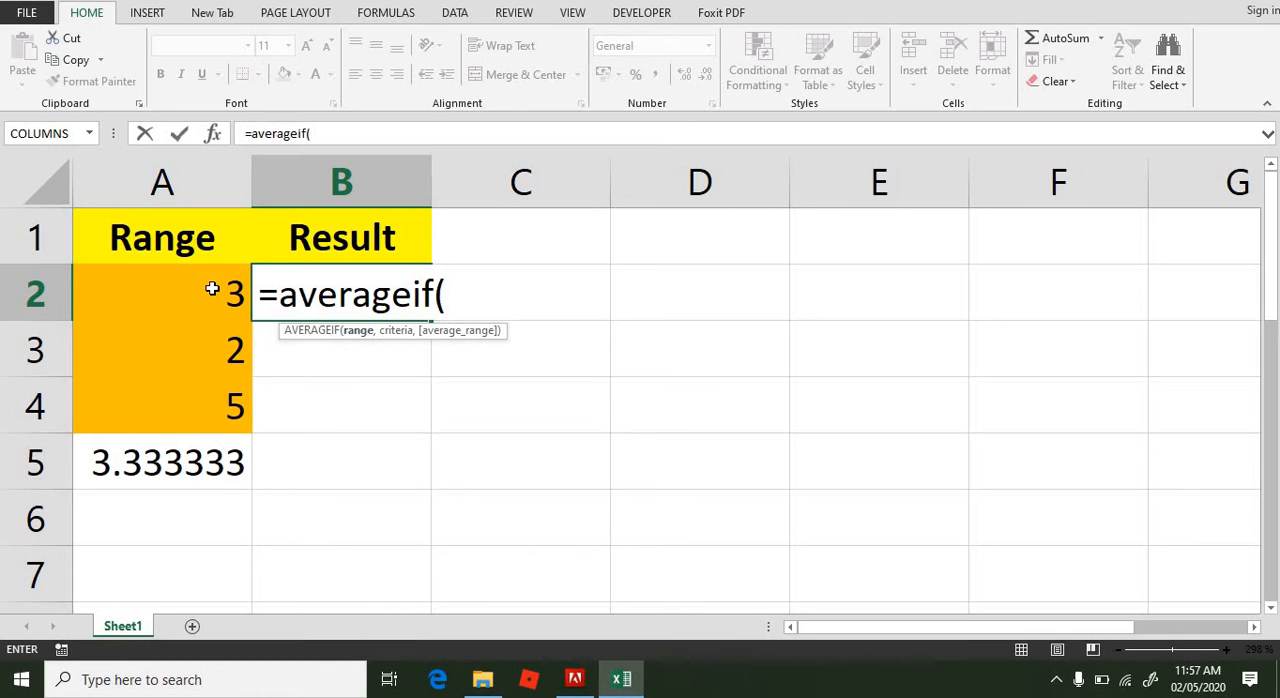
drag(212, 288, 216, 389)
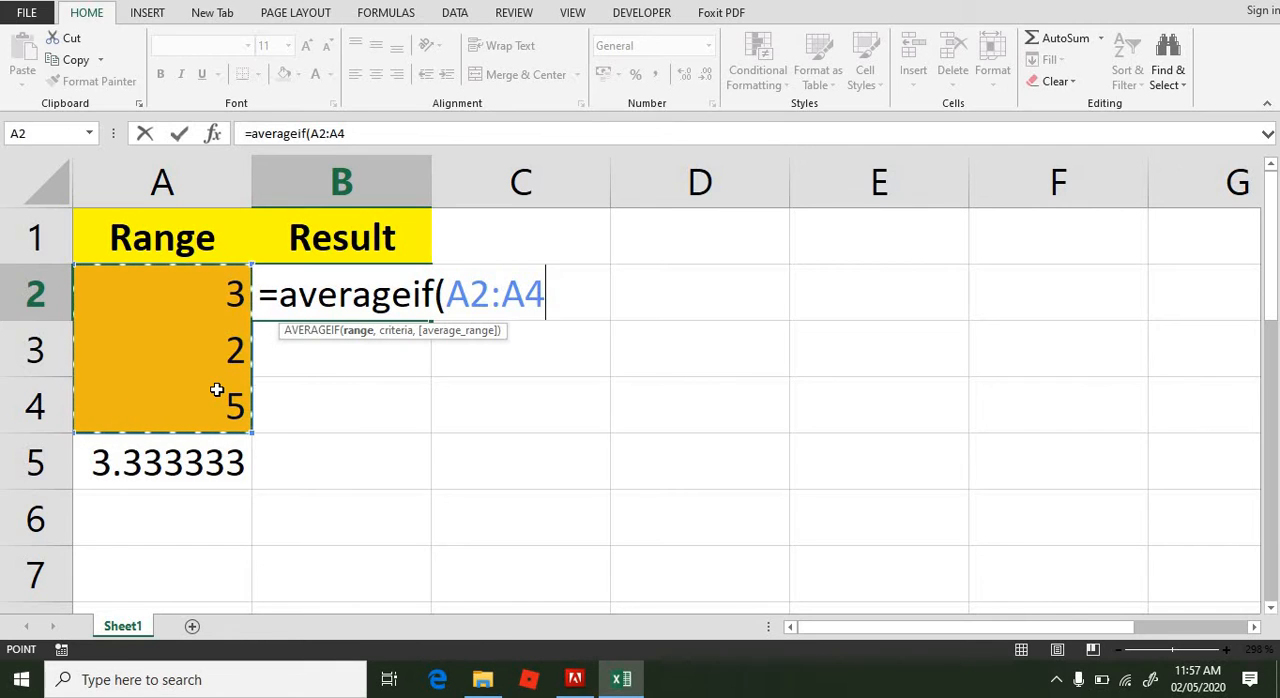
text(,)
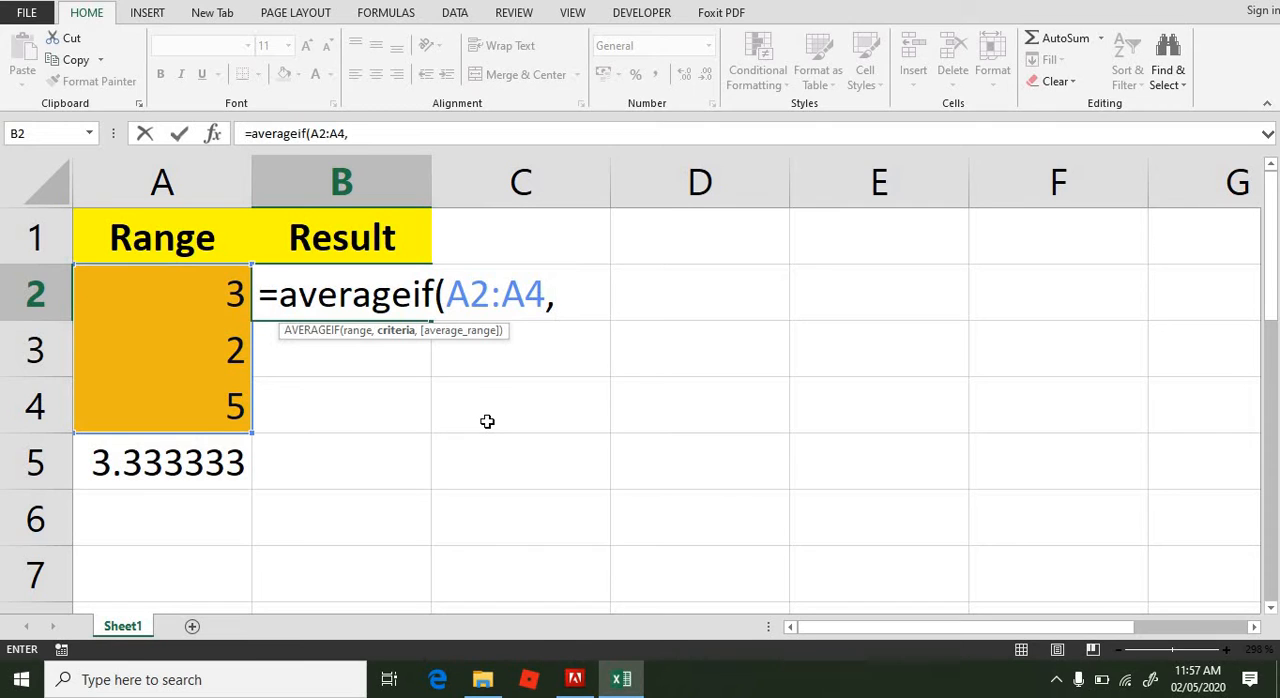
Step: Add the criterion "<=5" to the AVERAGEIF formula in B2 and complete it
text(")
text(<=5)
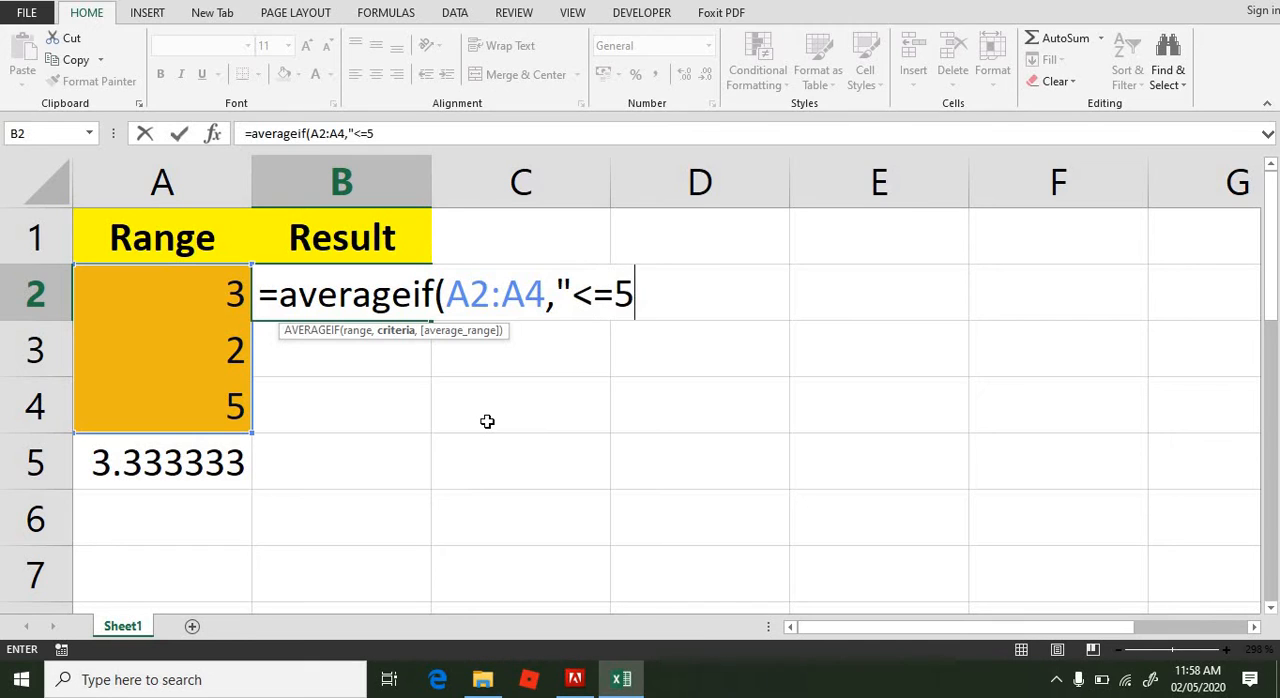
text(")
text())
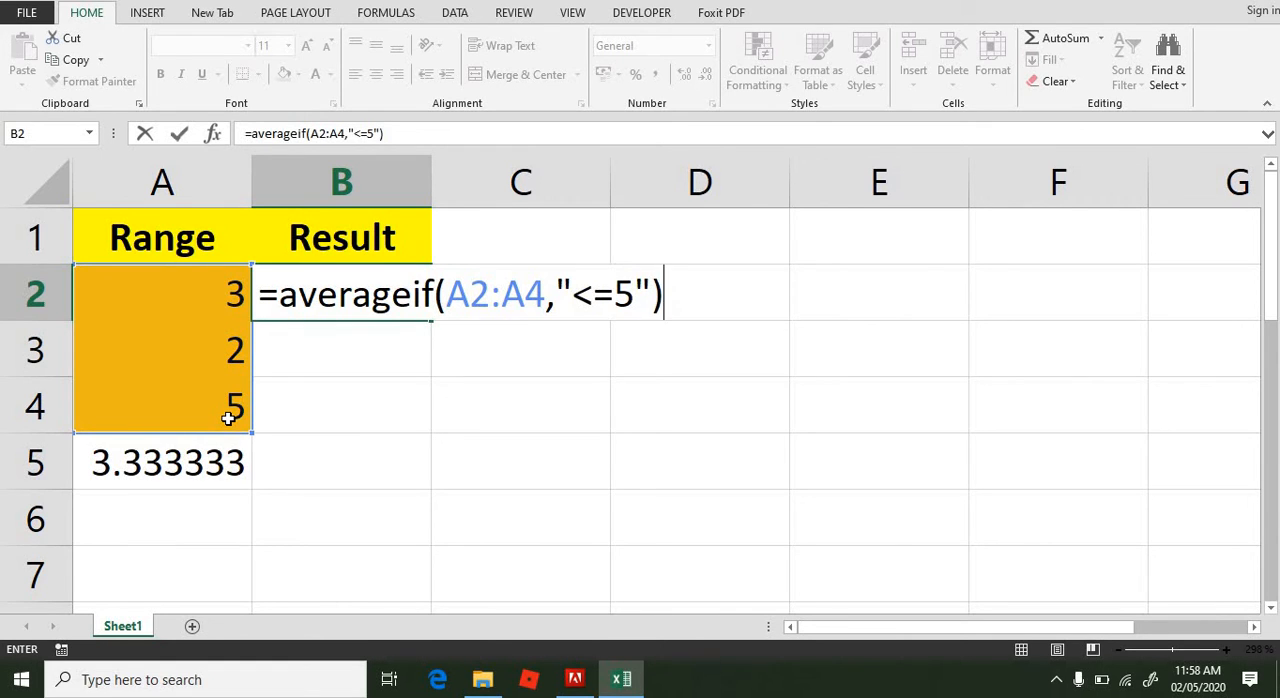
key(Return)
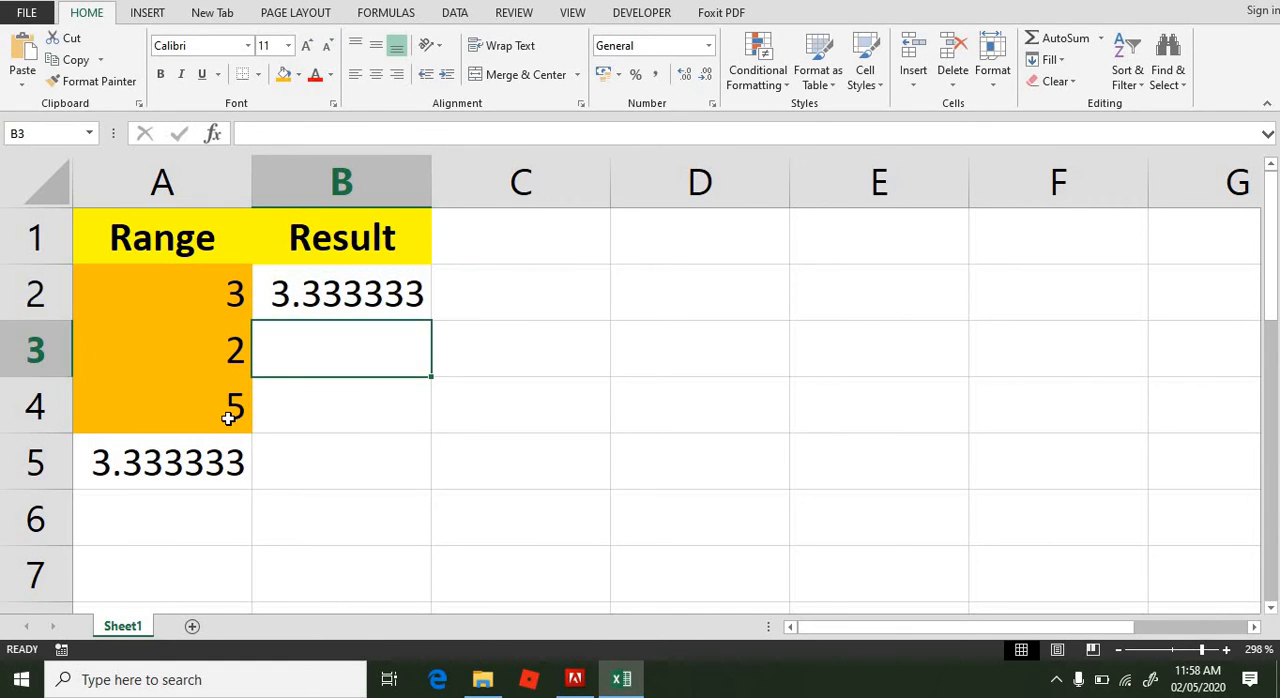
click(336, 296)
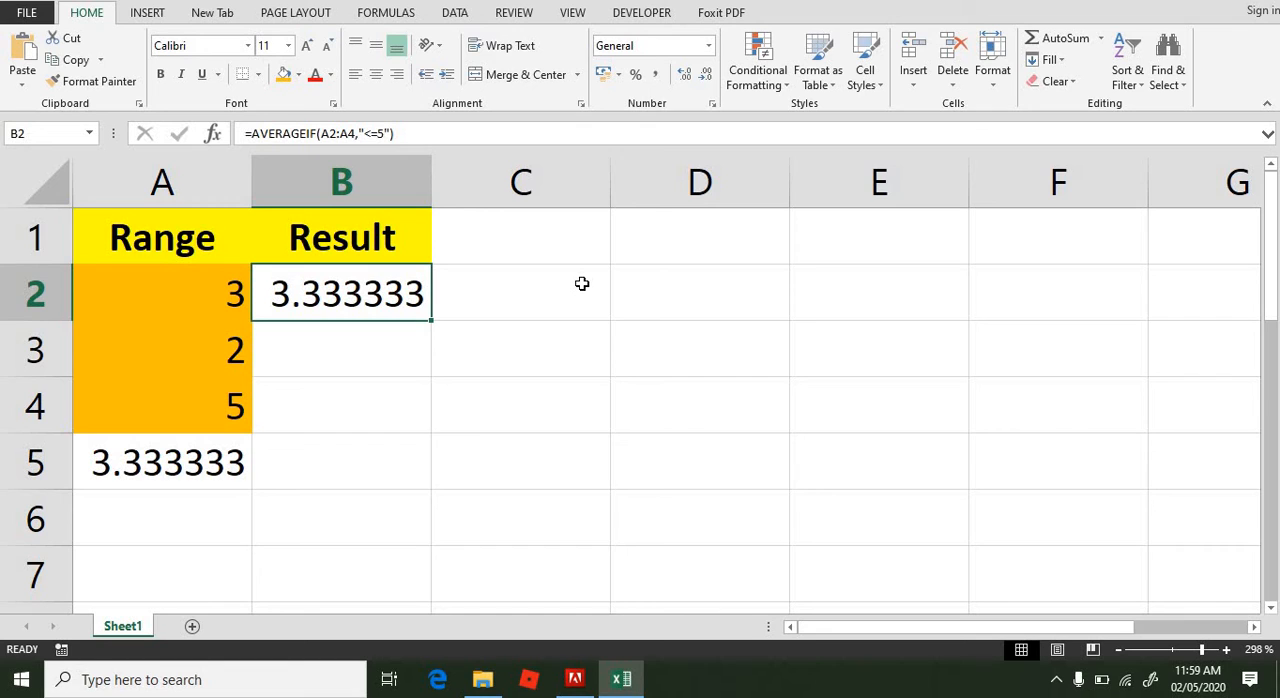
Step: Change the values in cells A2, A3 and A4 to 7, 9 and 10
click(180, 291)
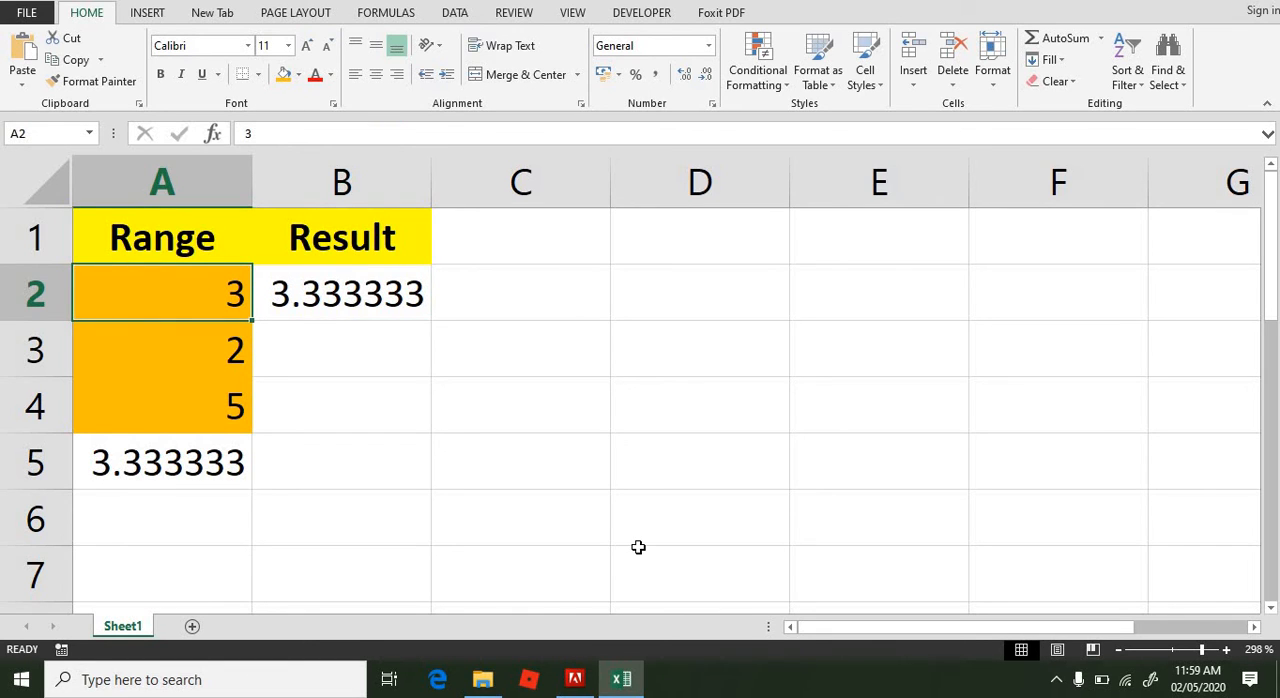
text(7)
key(Return)
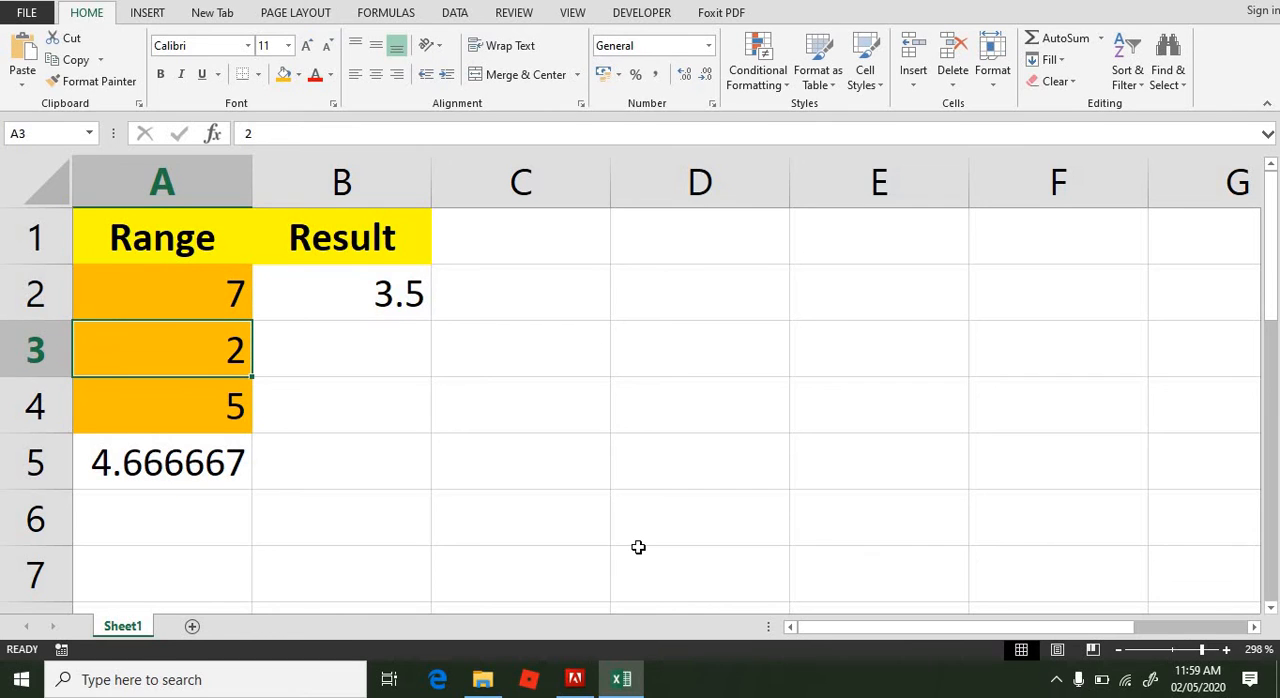
text(910)
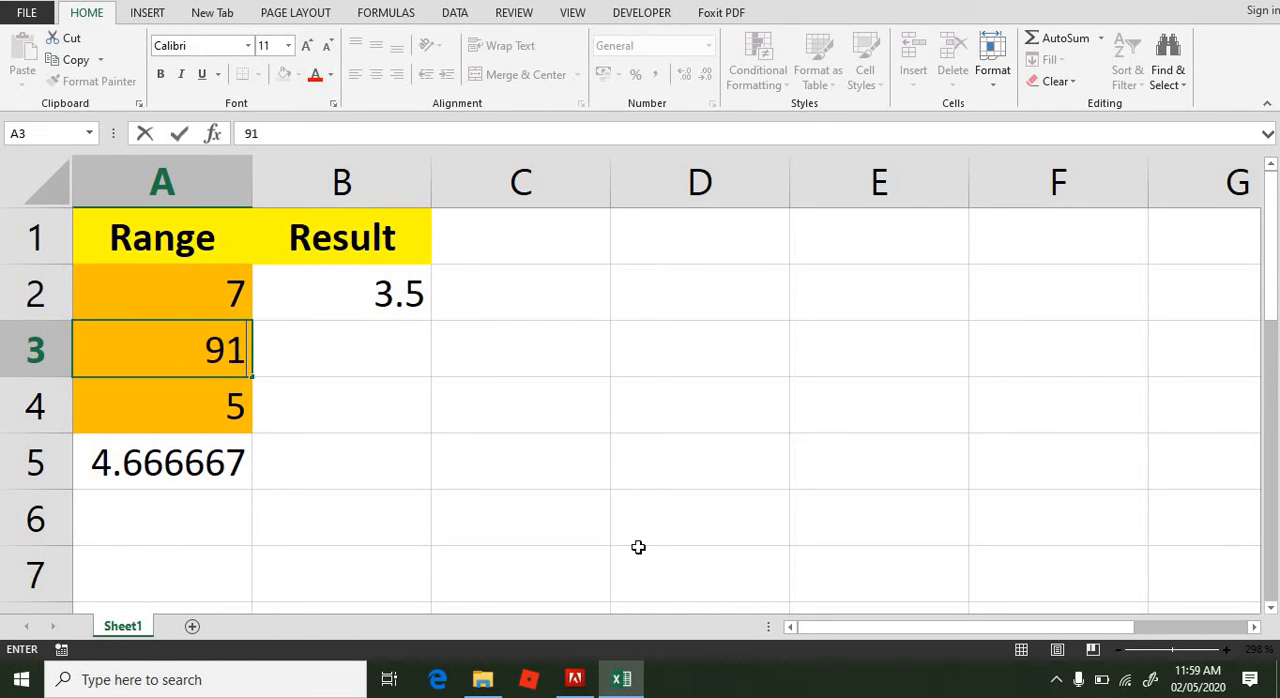
key(BackSpace)
key(BackSpace)
key(Return)
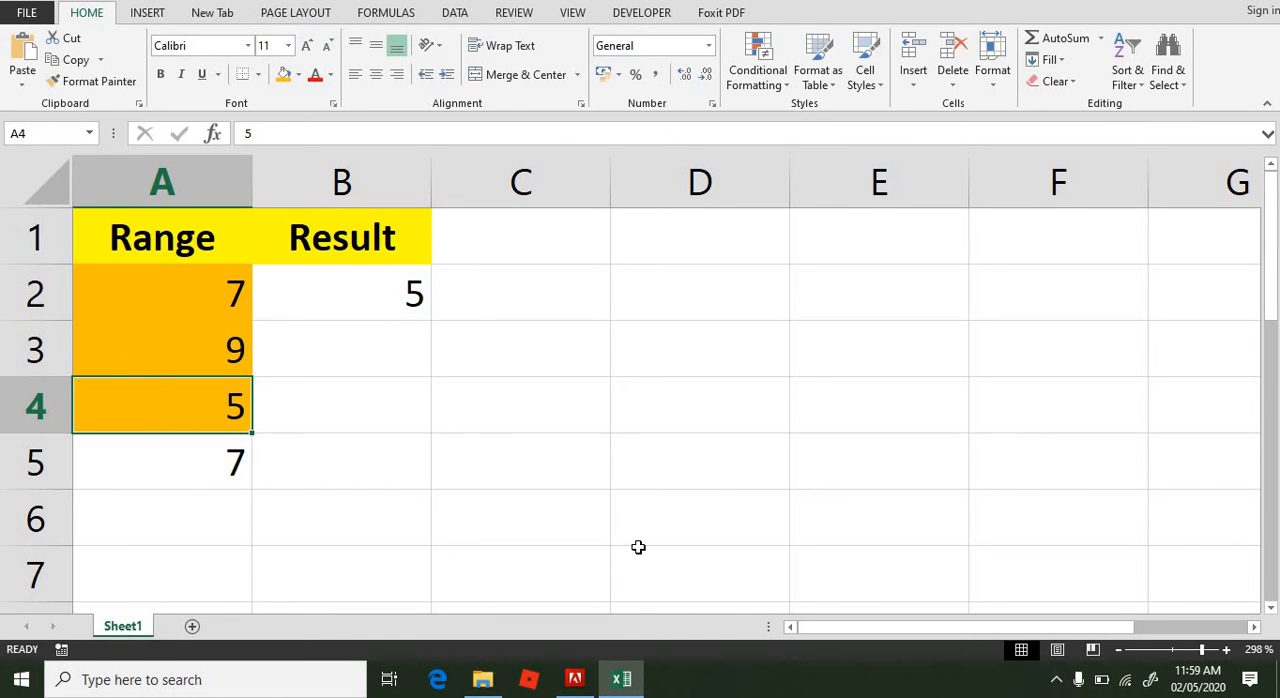
text(10)
key(Return)
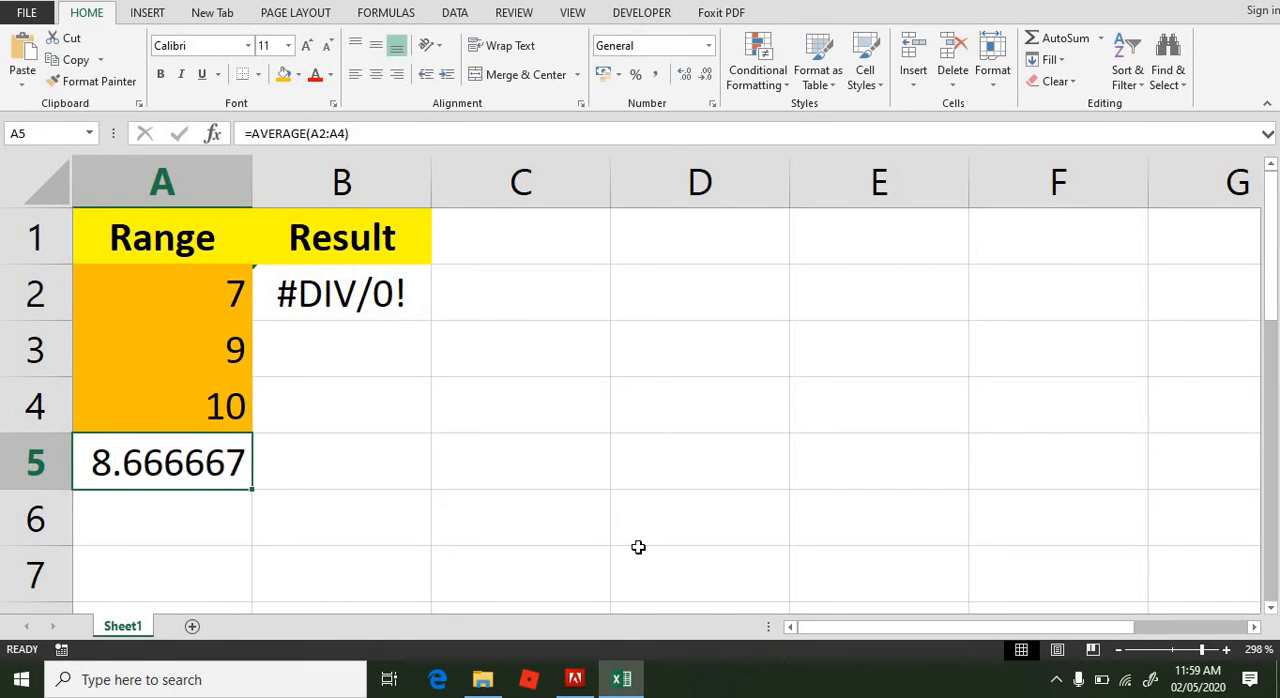
Step: Review the AVERAGEIF formula in cell B2 and start nesting it inside an IFERROR function as the value argument
click(346, 298)
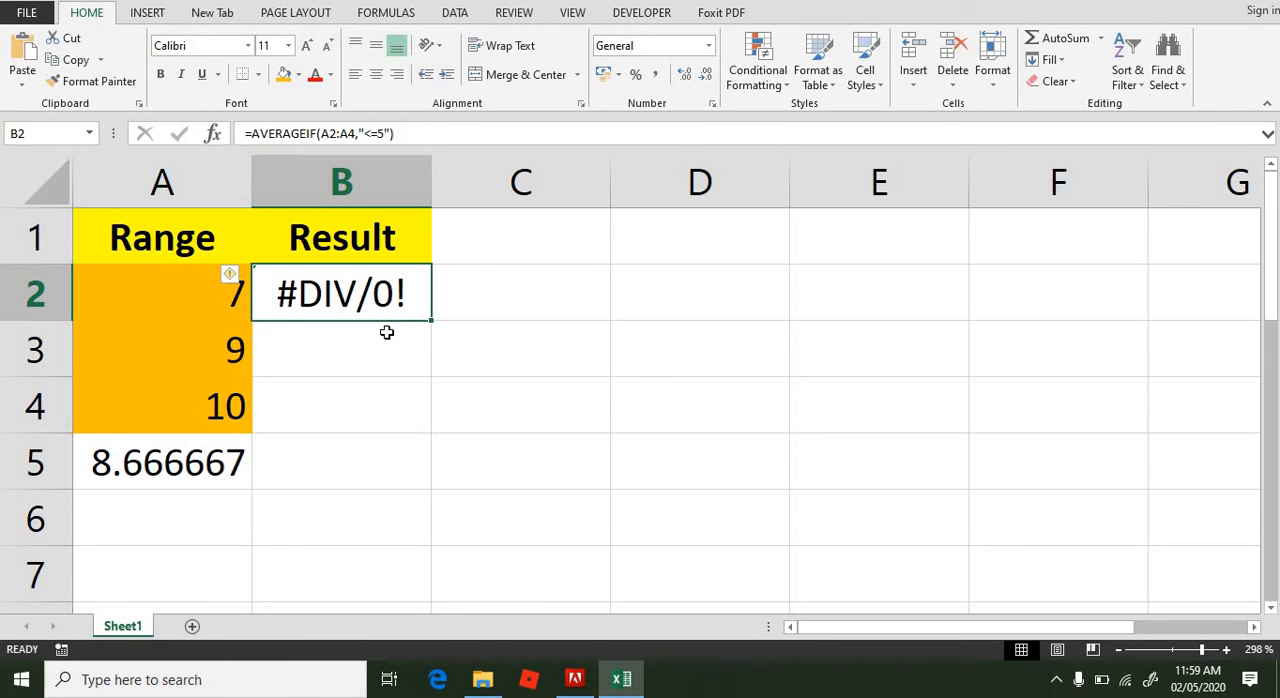
key(F2)
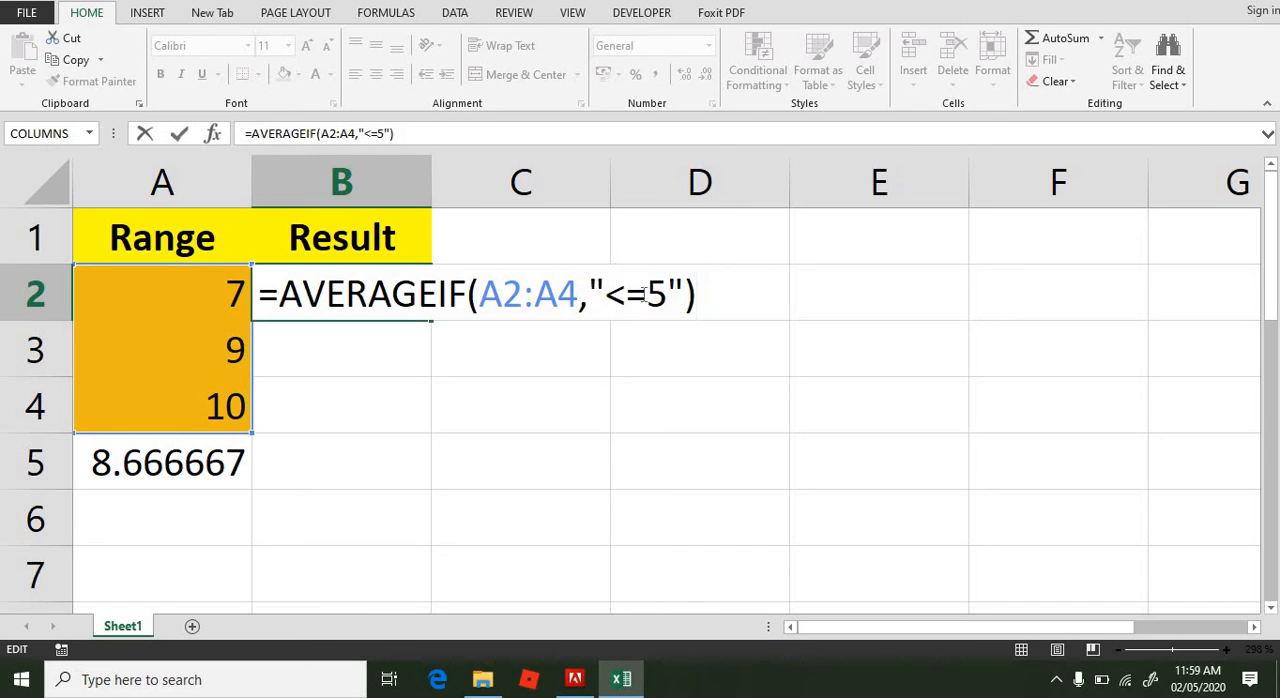
key(Return)
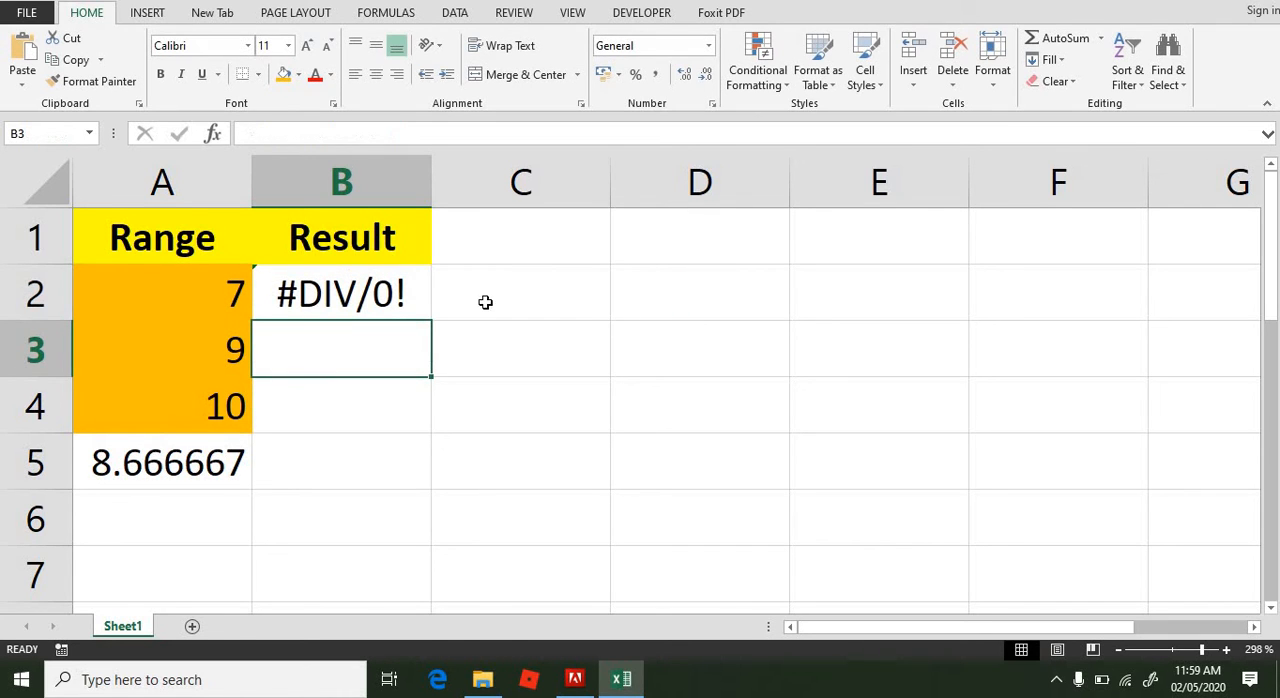
click(340, 296)
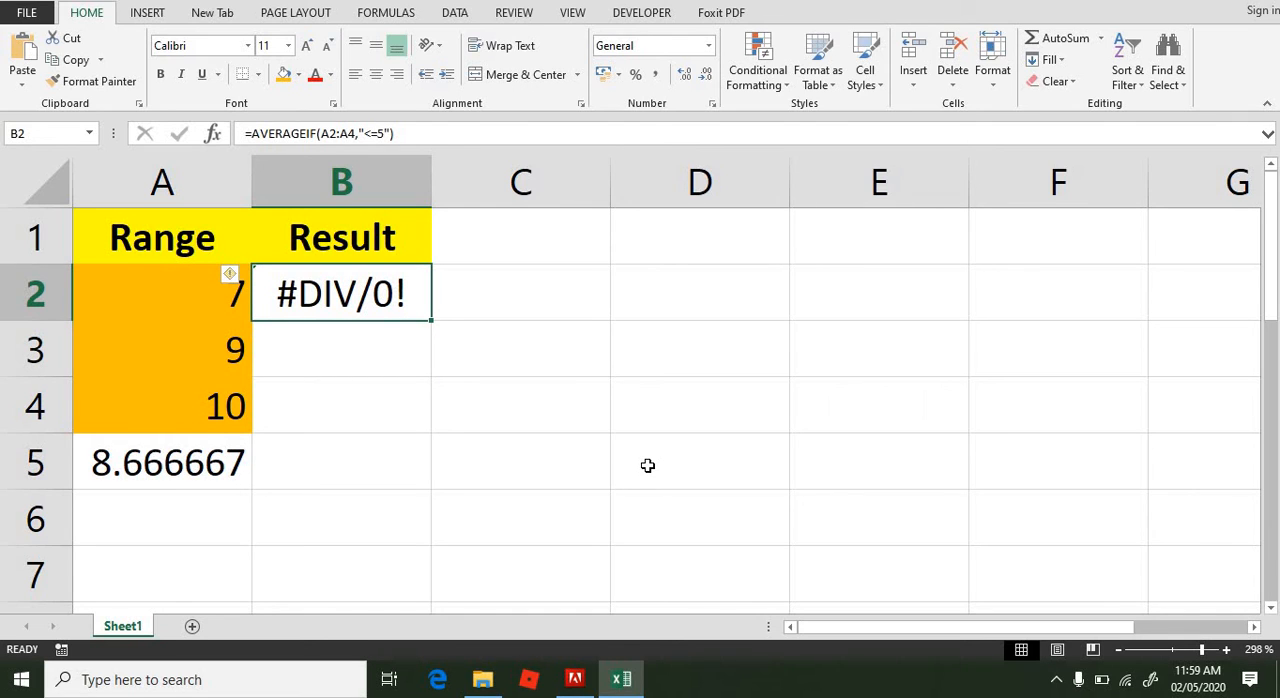
key(F2)
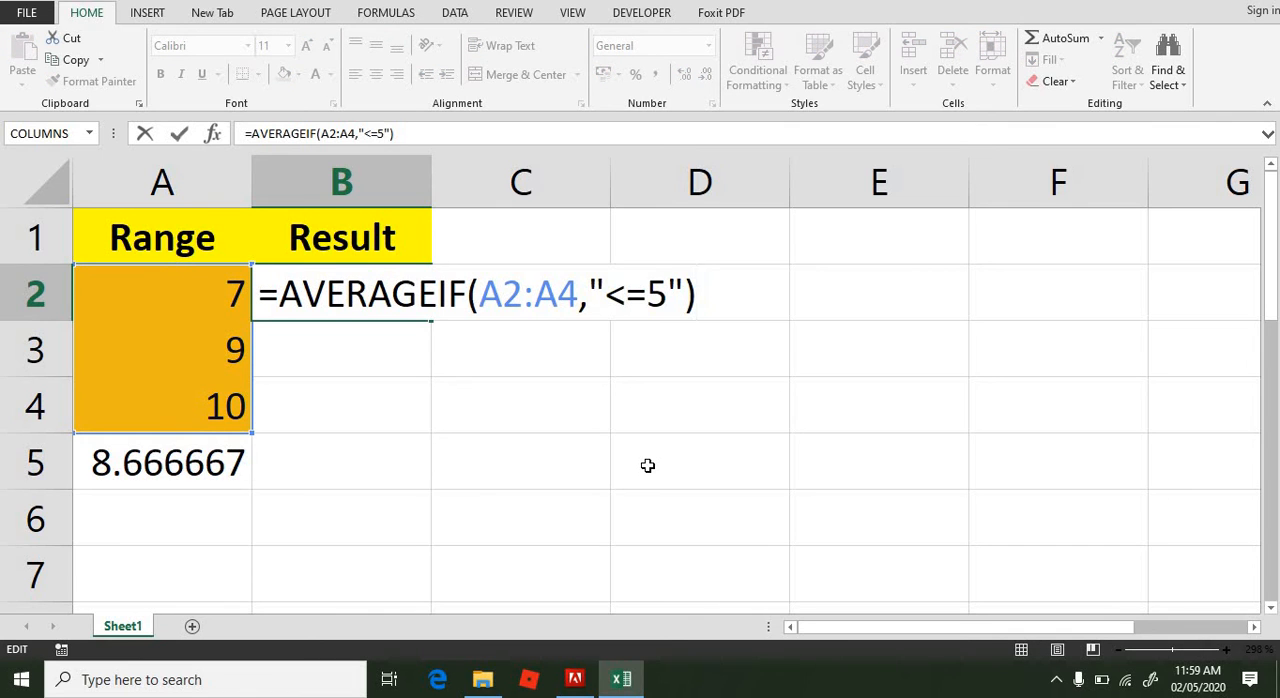
key(Left)
key(Left)
key(Left)
key(Left)
key(Left)
key(Left)
key(Left)
key(Left)
key(Left)
key(Left)
key(Left)
key(Left)
key(Left)
key(Left)
key(Left)
key(Left)
key(Left)
key(Left)
key(Left)
key(Left)
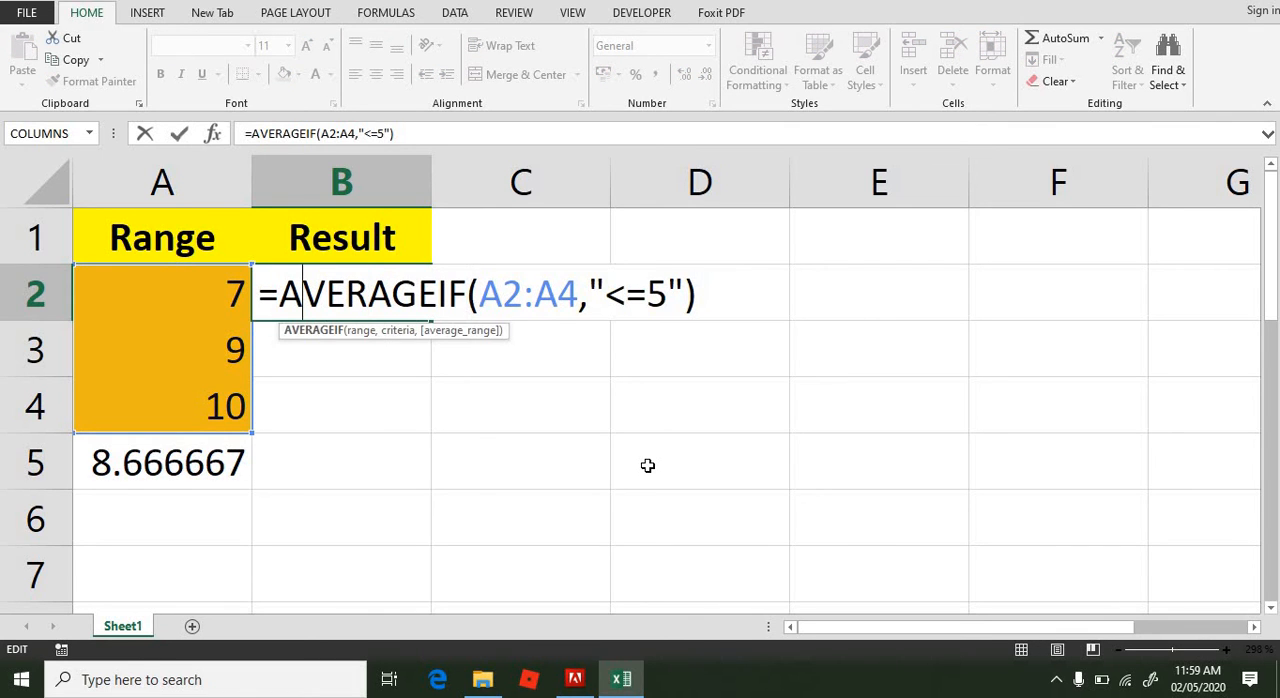
key(Left)
text(if)
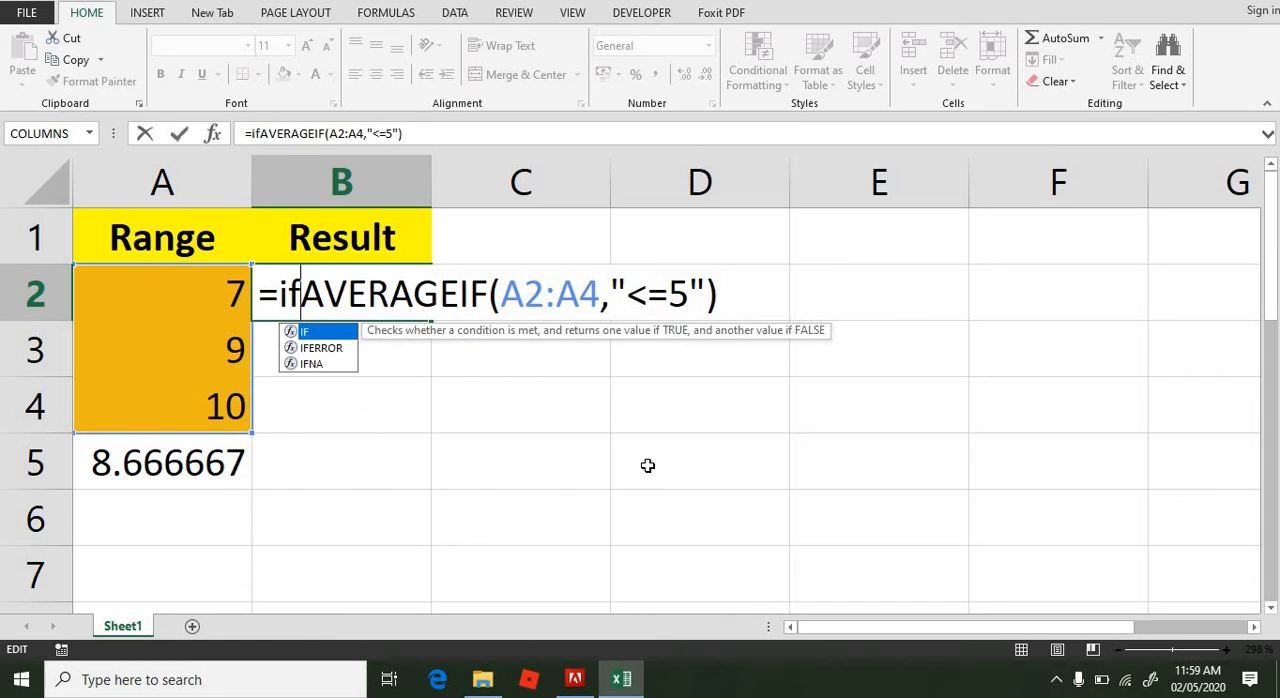
text(ee)
key(BackSpace)
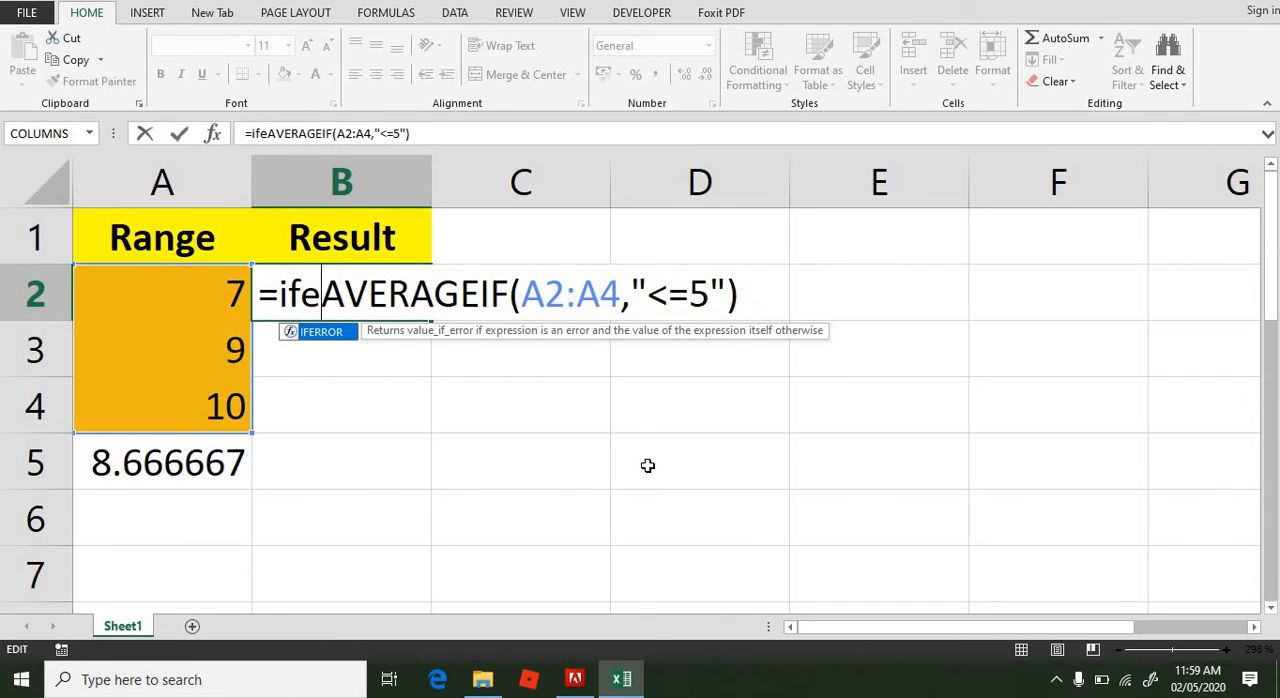
text(rr)
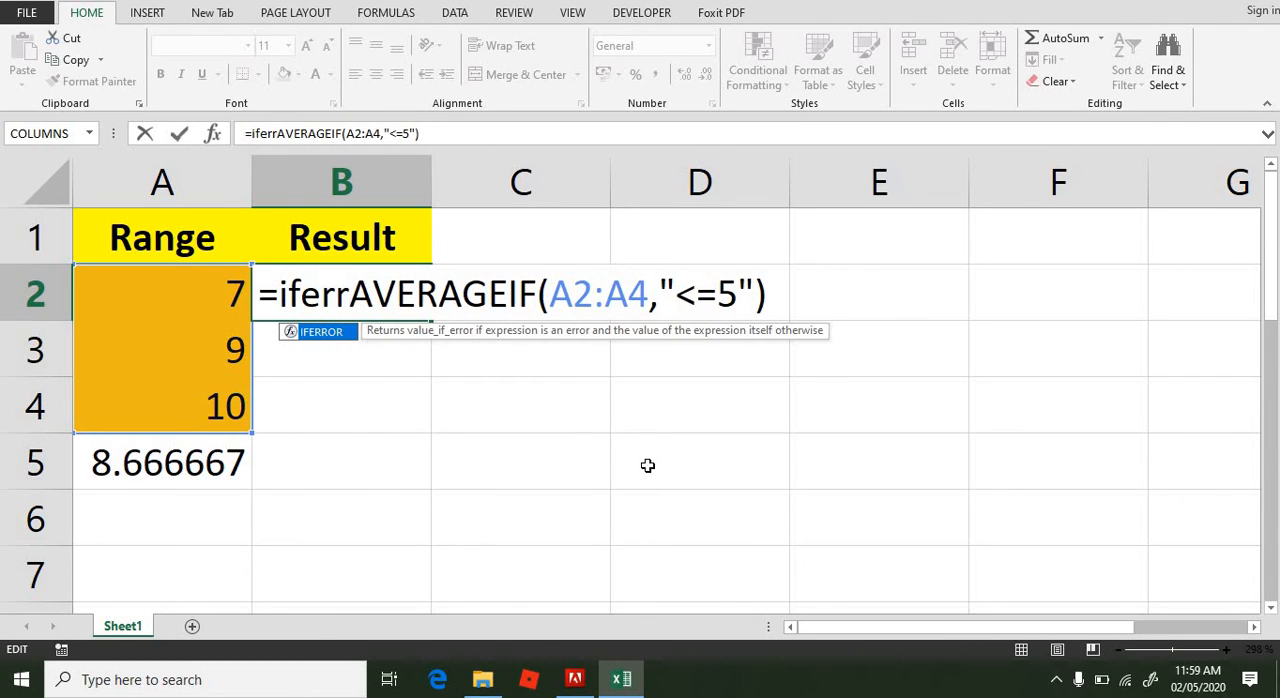
text(or)
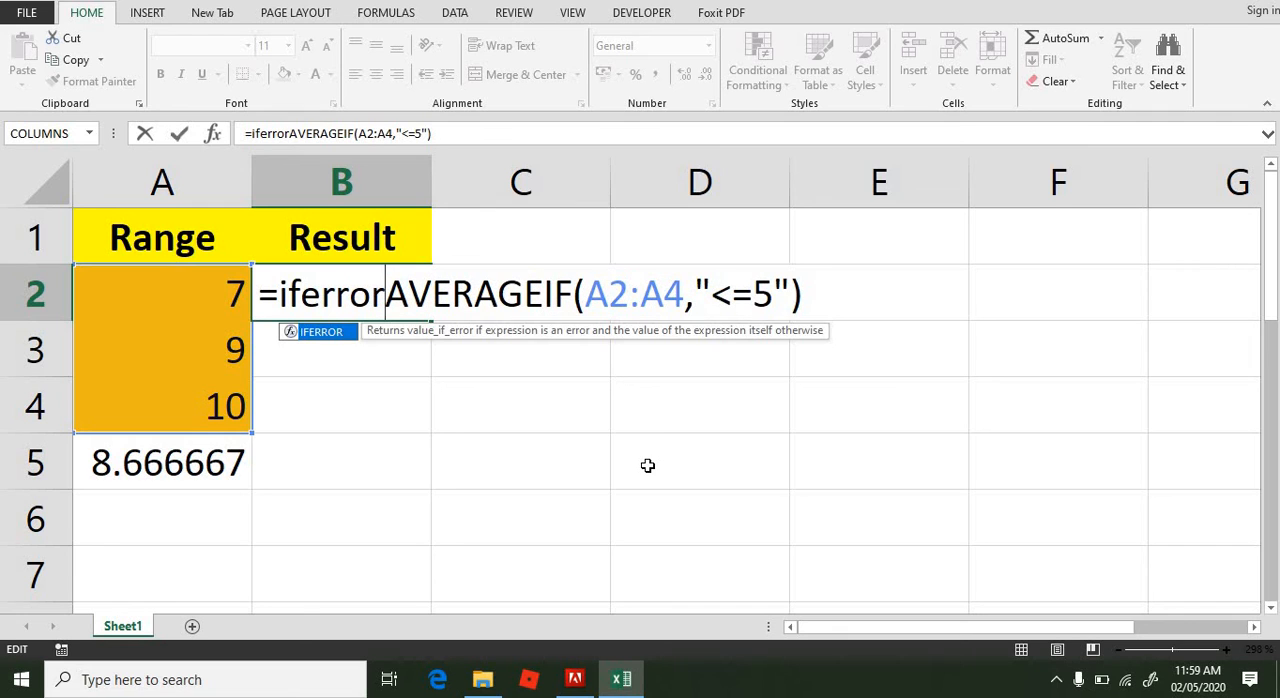
text(()
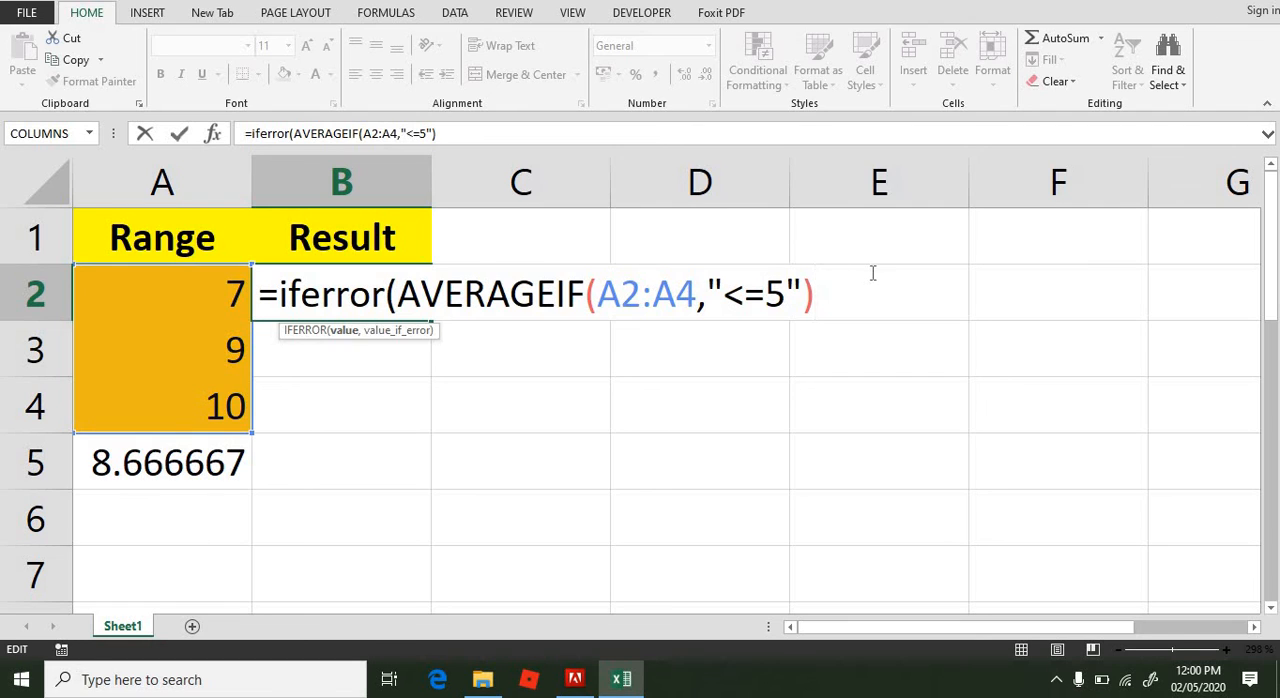
Step: Set empty text "" as the IFERROR fallback value in B2, complete the formula and review it
text(,)
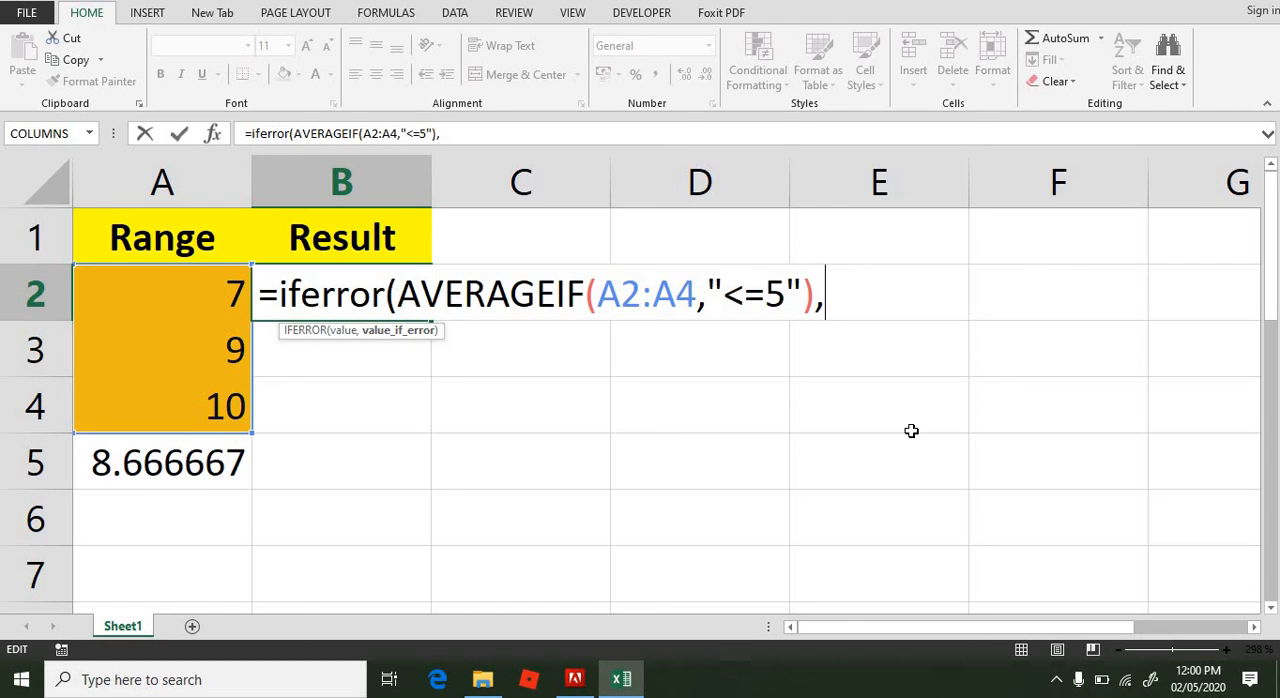
text(""))
key(Return)
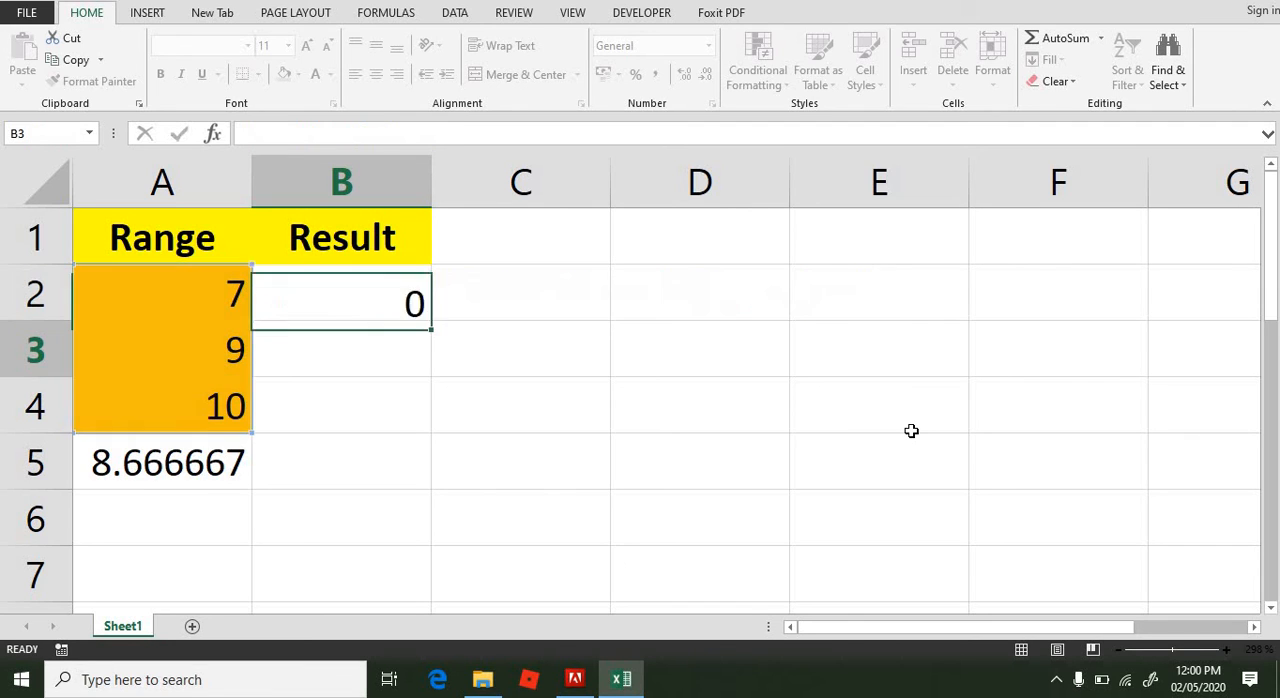
click(369, 297)
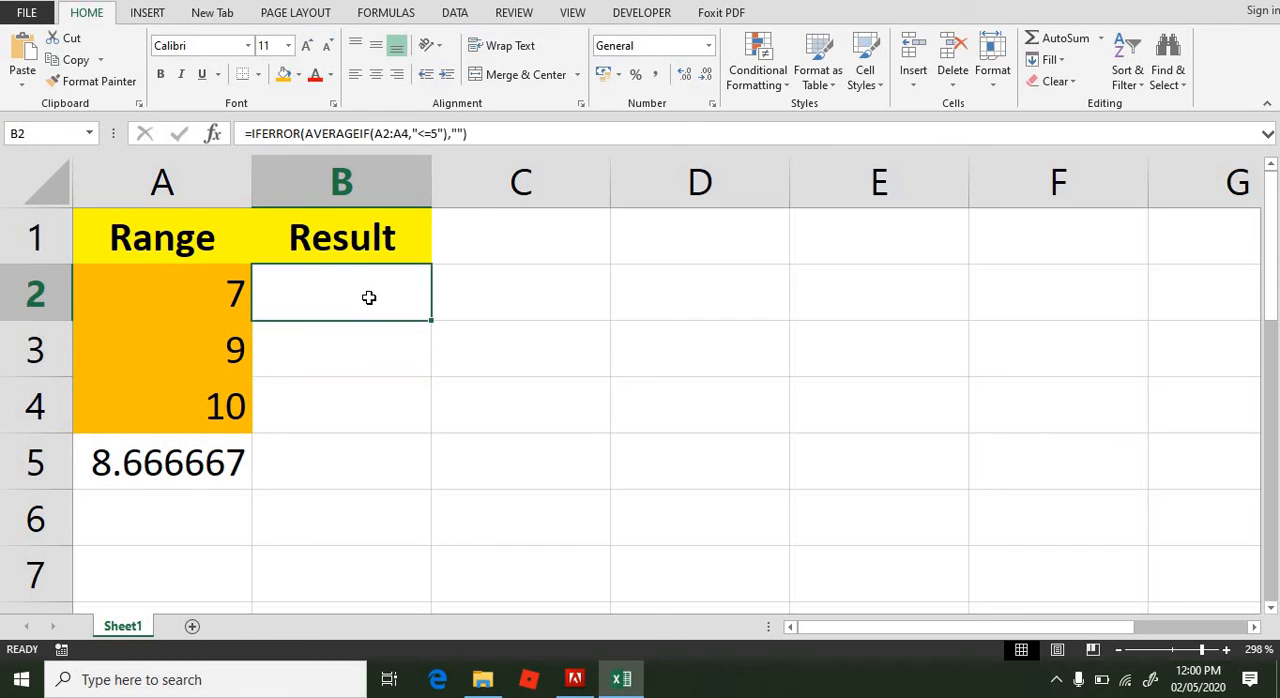
double_click(369, 297)
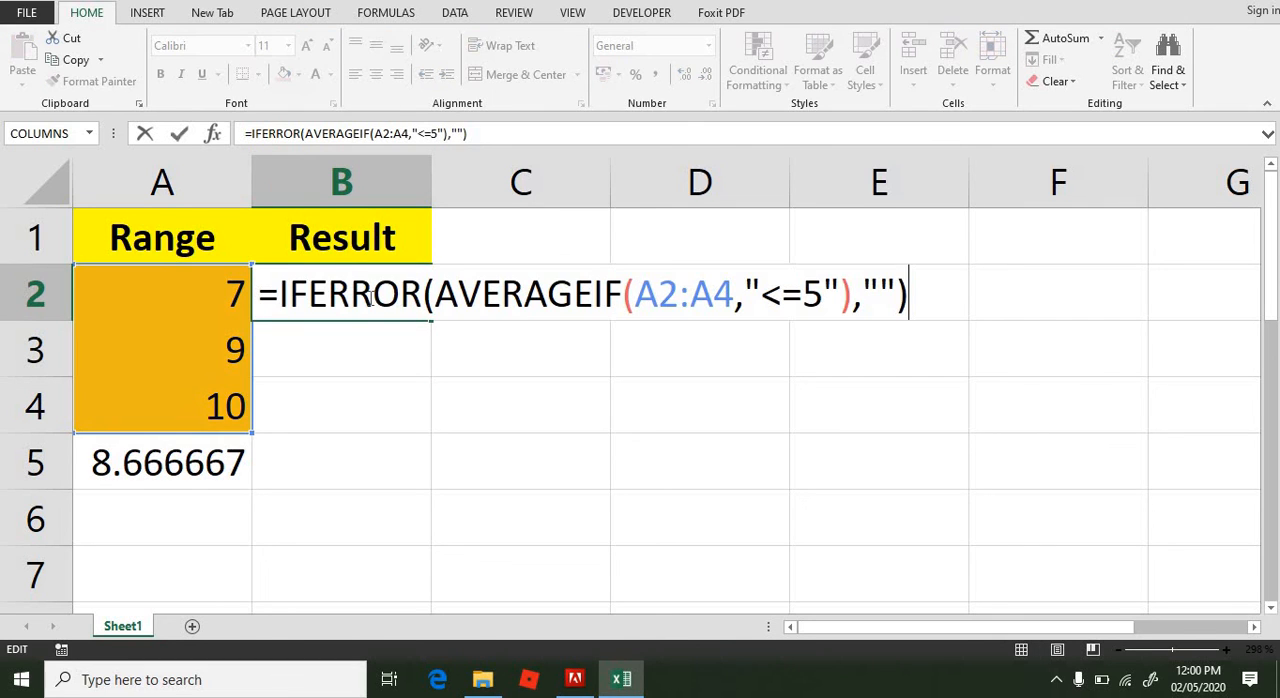
key(Return)
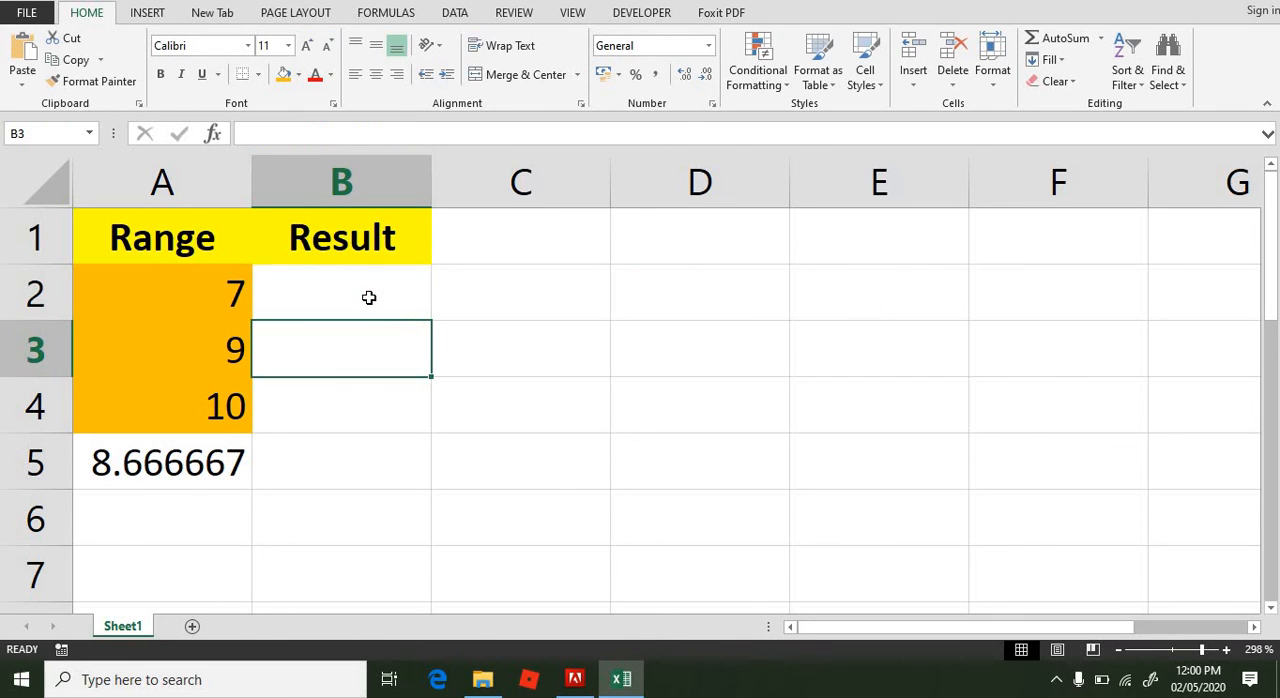
Step: Change the values in cells A2, A3 and A4 to 3, 4 and 2
key(Left)
key(Up)
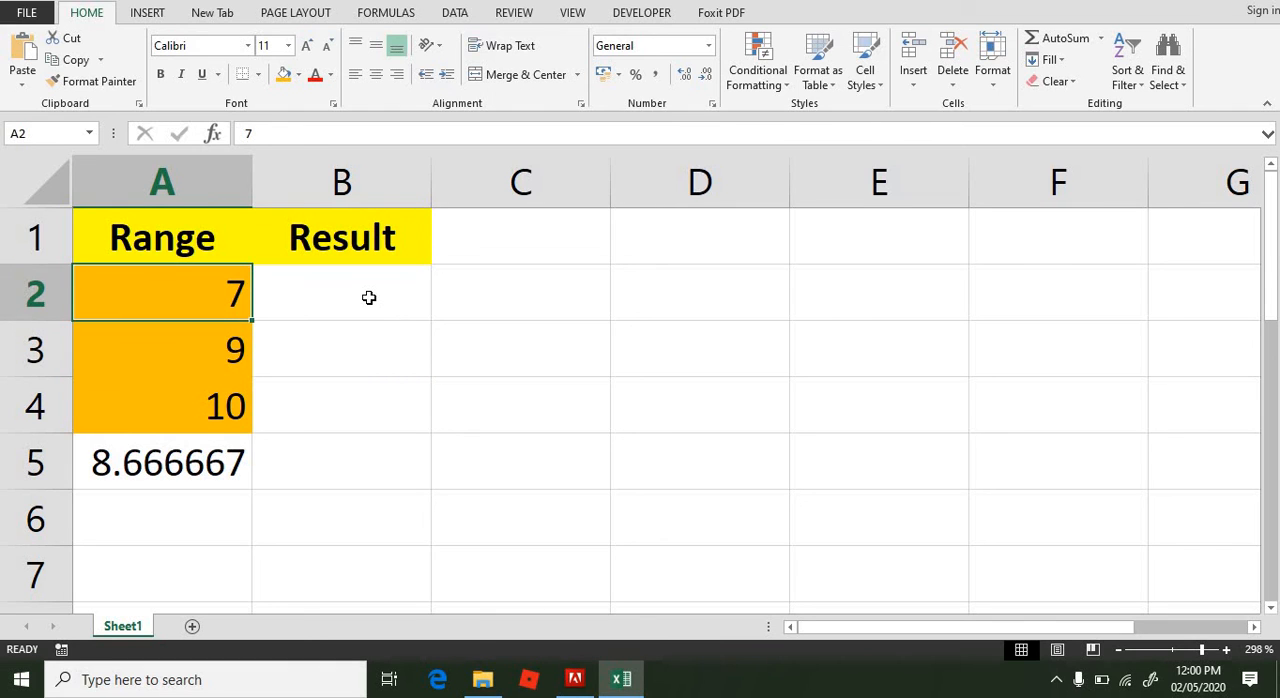
text(3)
key(Return)
text(4)
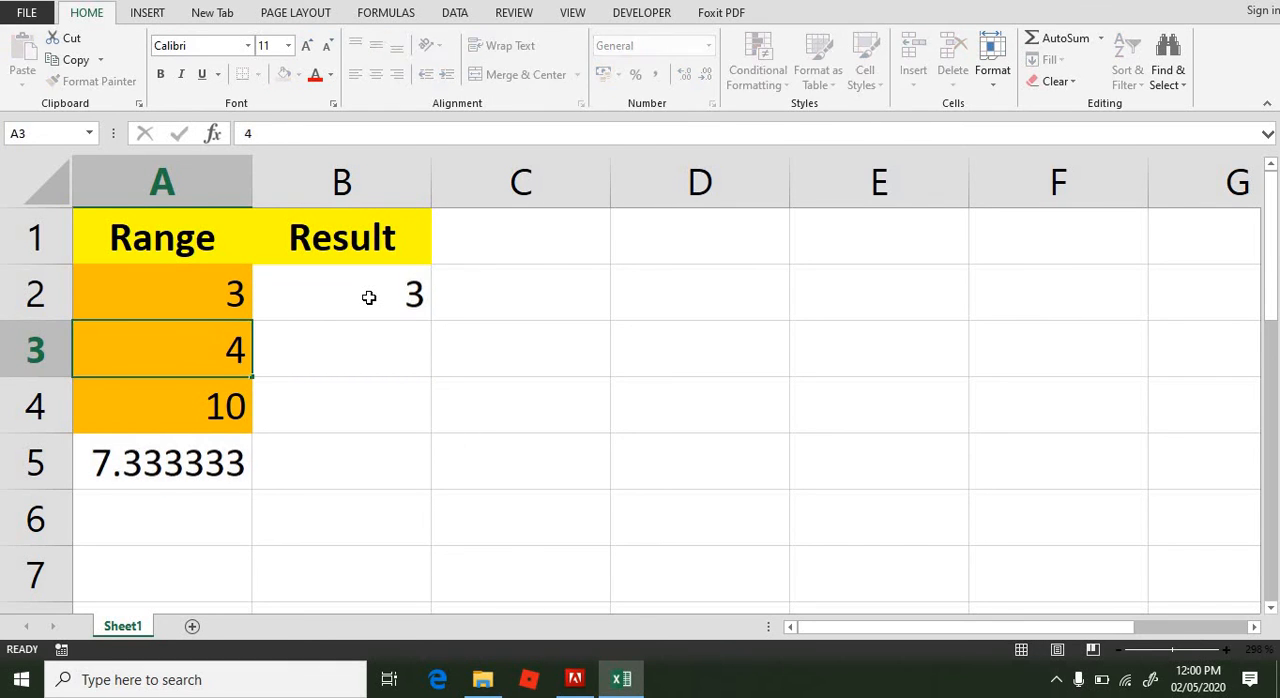
key(Return)
text(2)
key(Return)
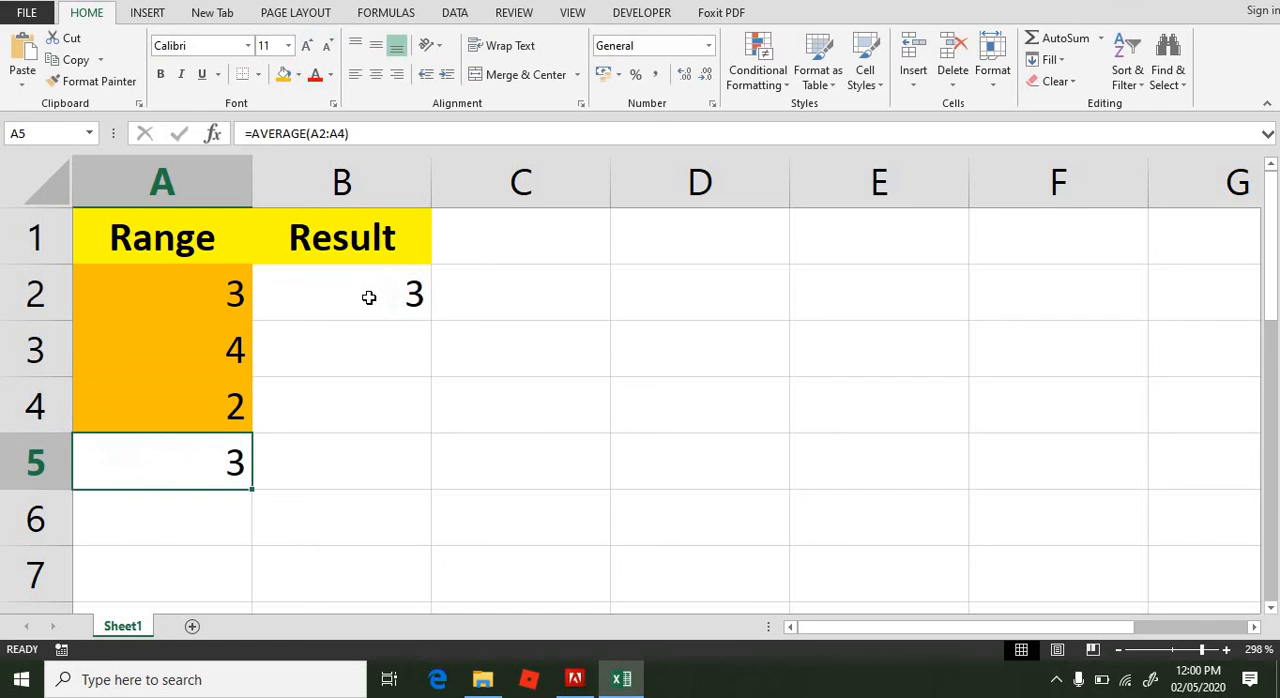
Step: Open the formula in B2 for editing and select its <=5 criterion
click(368, 296)
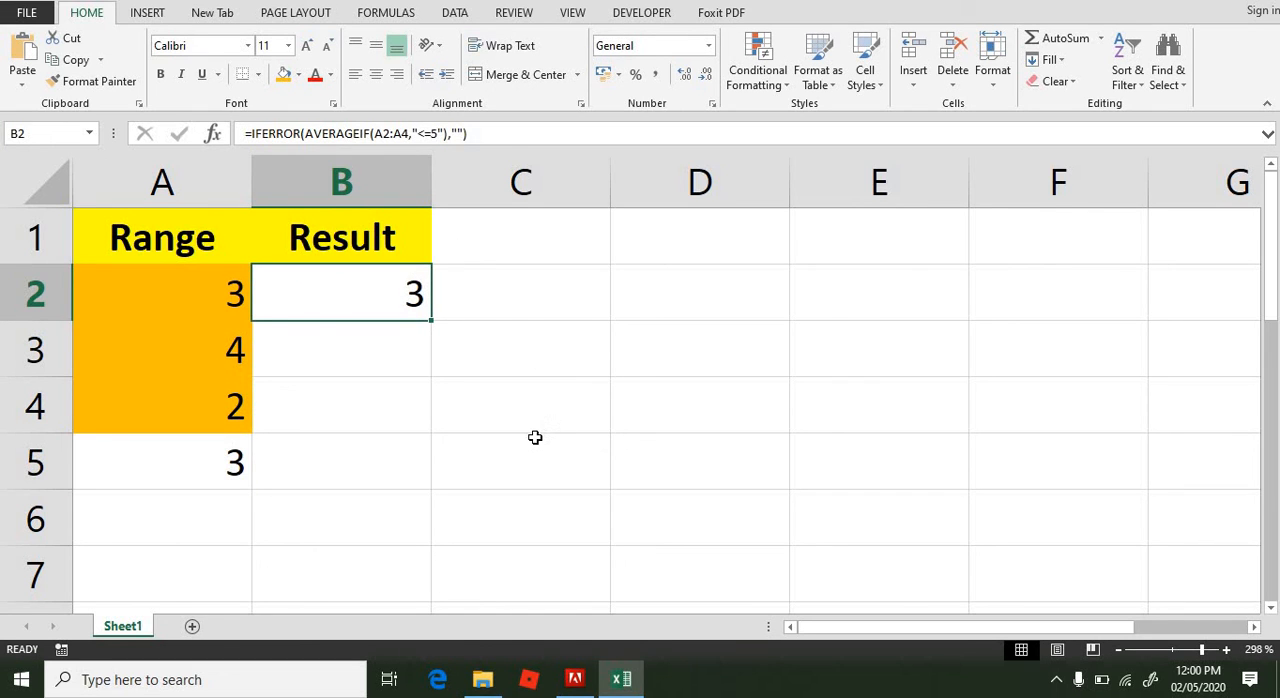
key(F2)
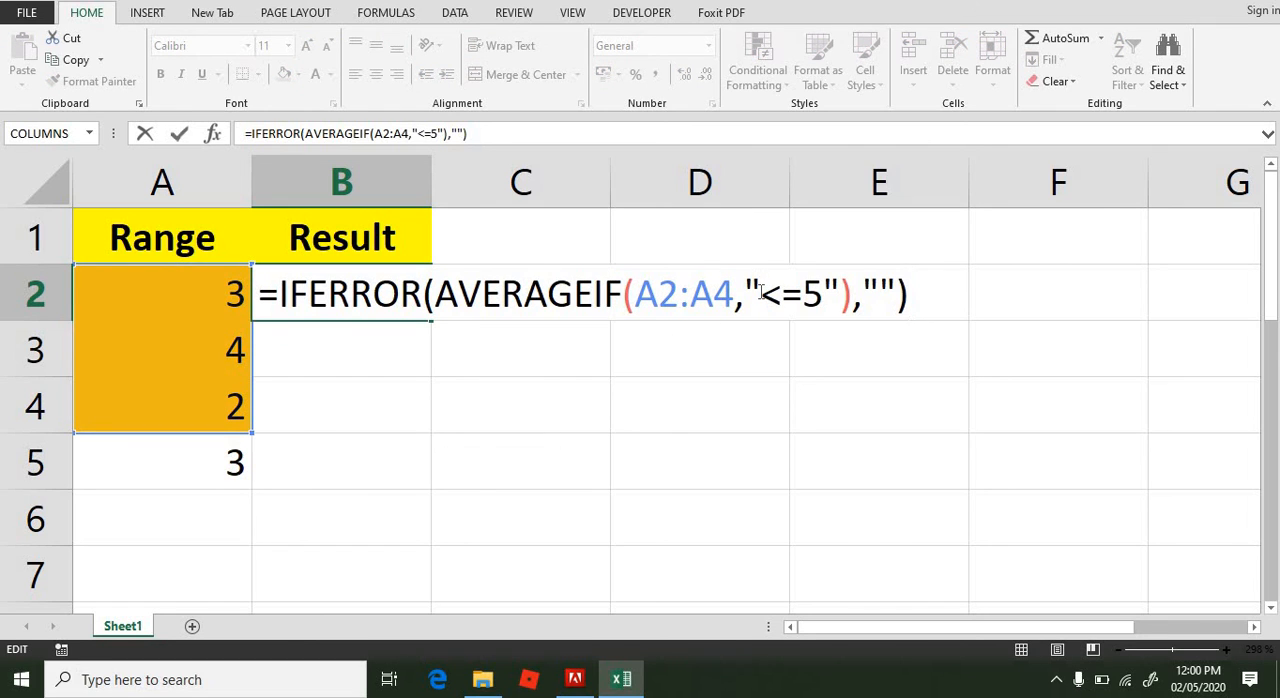
drag(762, 291, 824, 302)
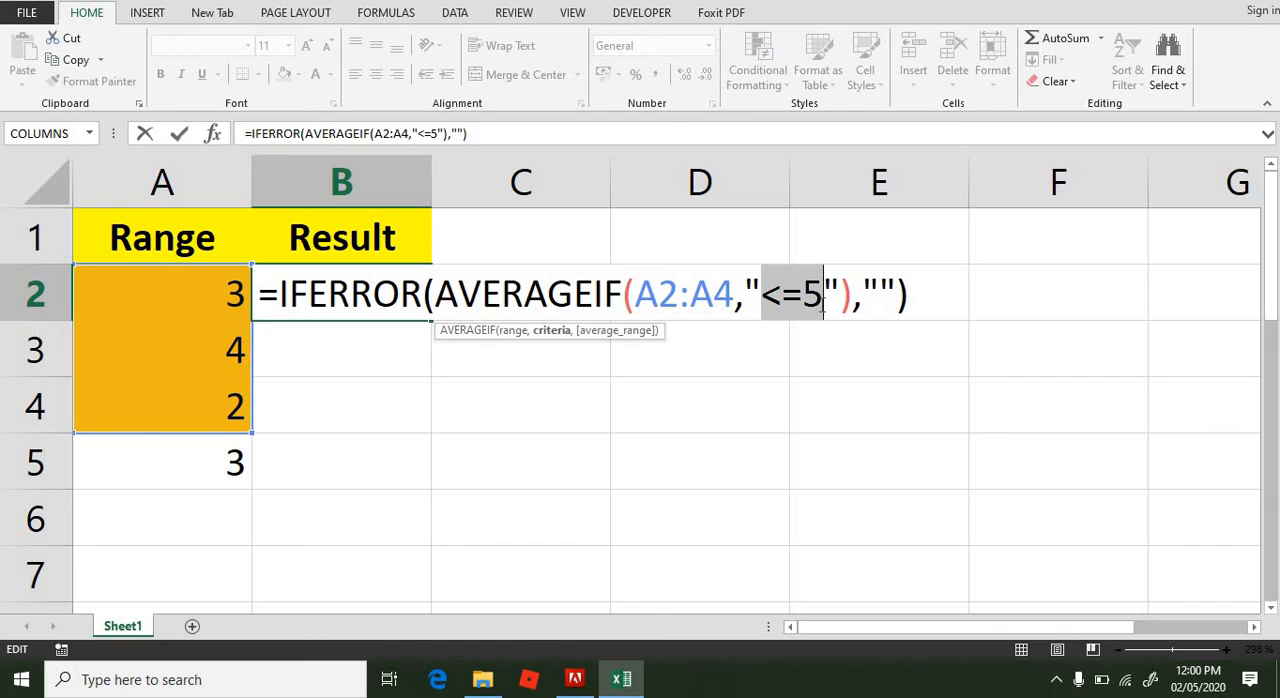